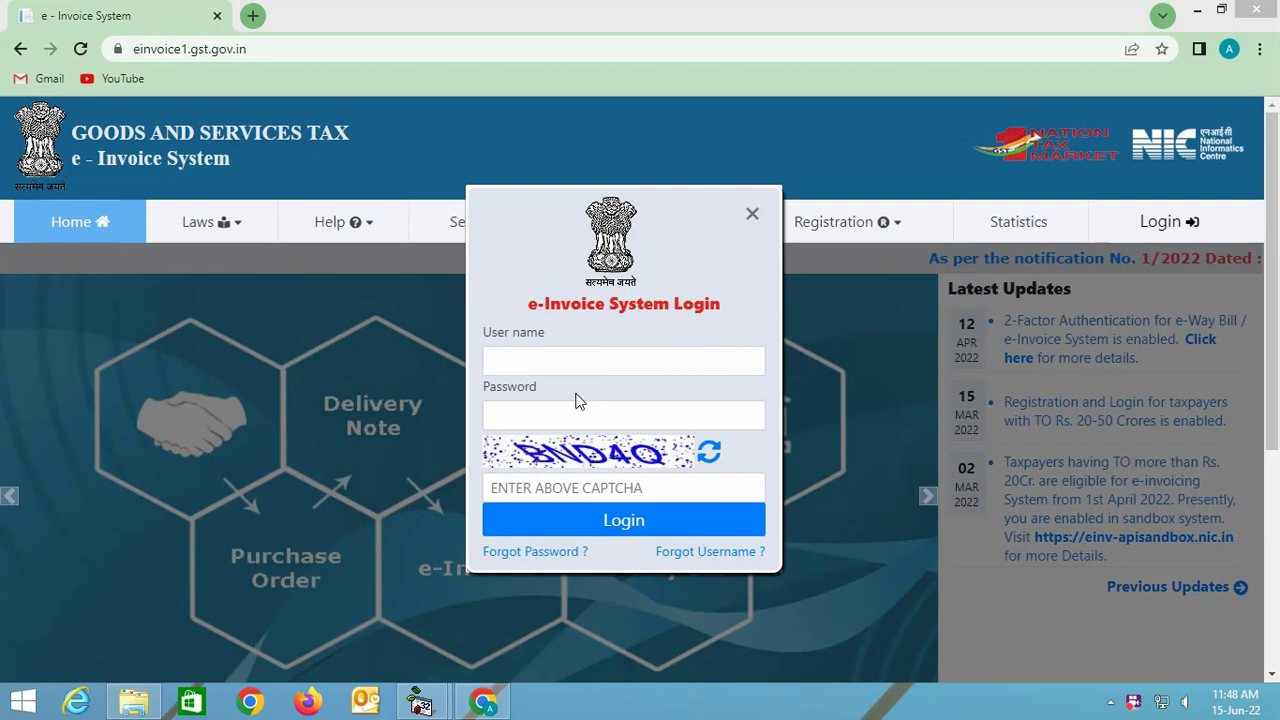
# Log in to the e-Invoice portal with the portal user name, account password and the captcha shown
pyautogui.click(534, 360)
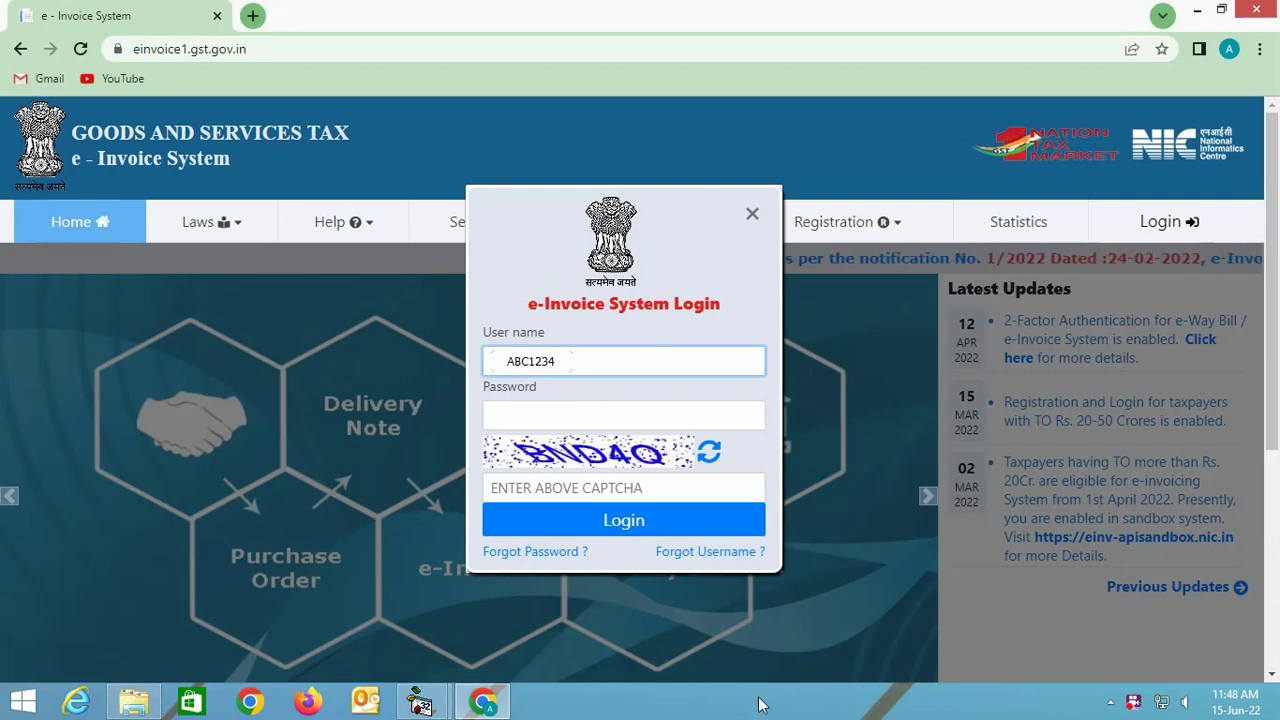
pyautogui.click(600, 415)
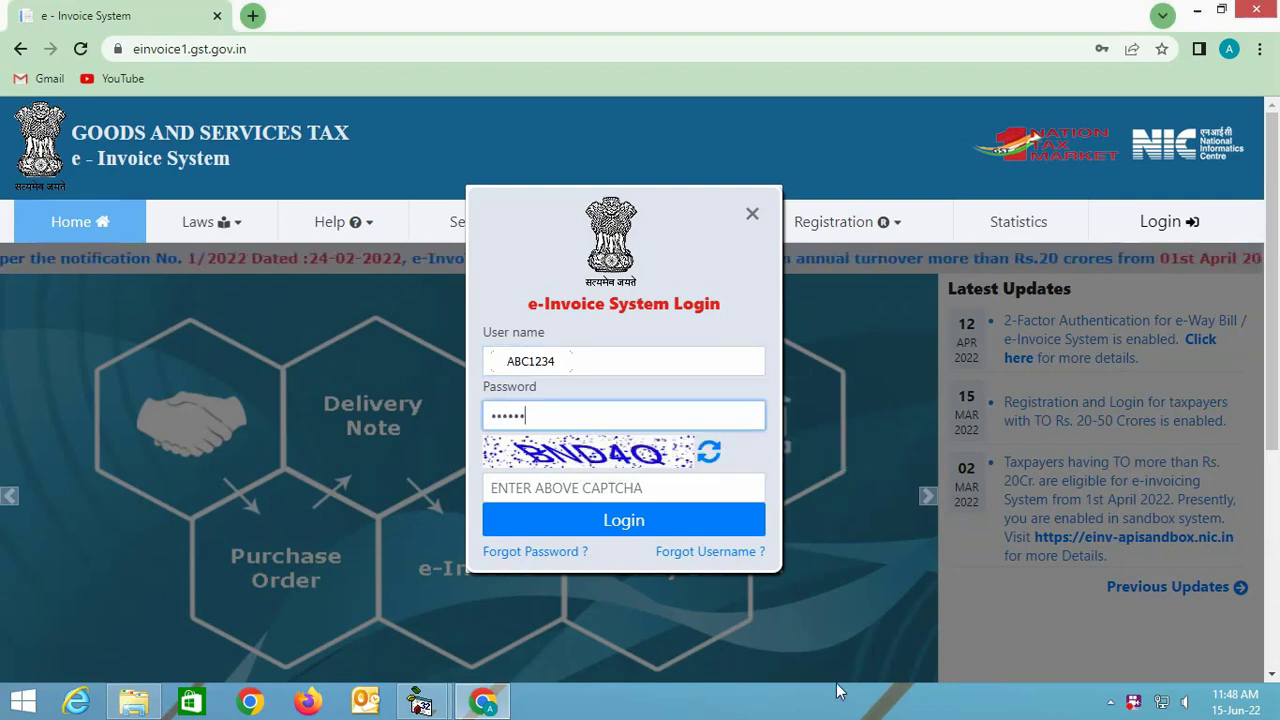
pyautogui.click(620, 486)
pyautogui.write('BND4Q')
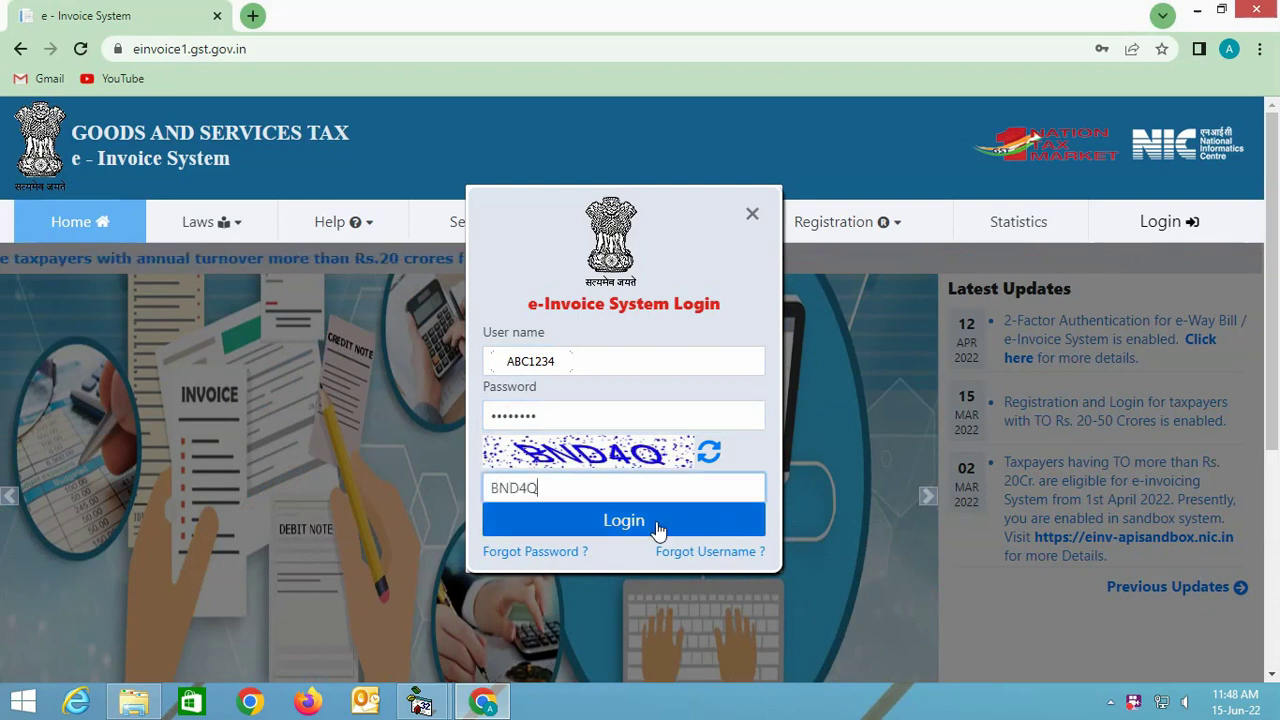
pyautogui.click(657, 527)
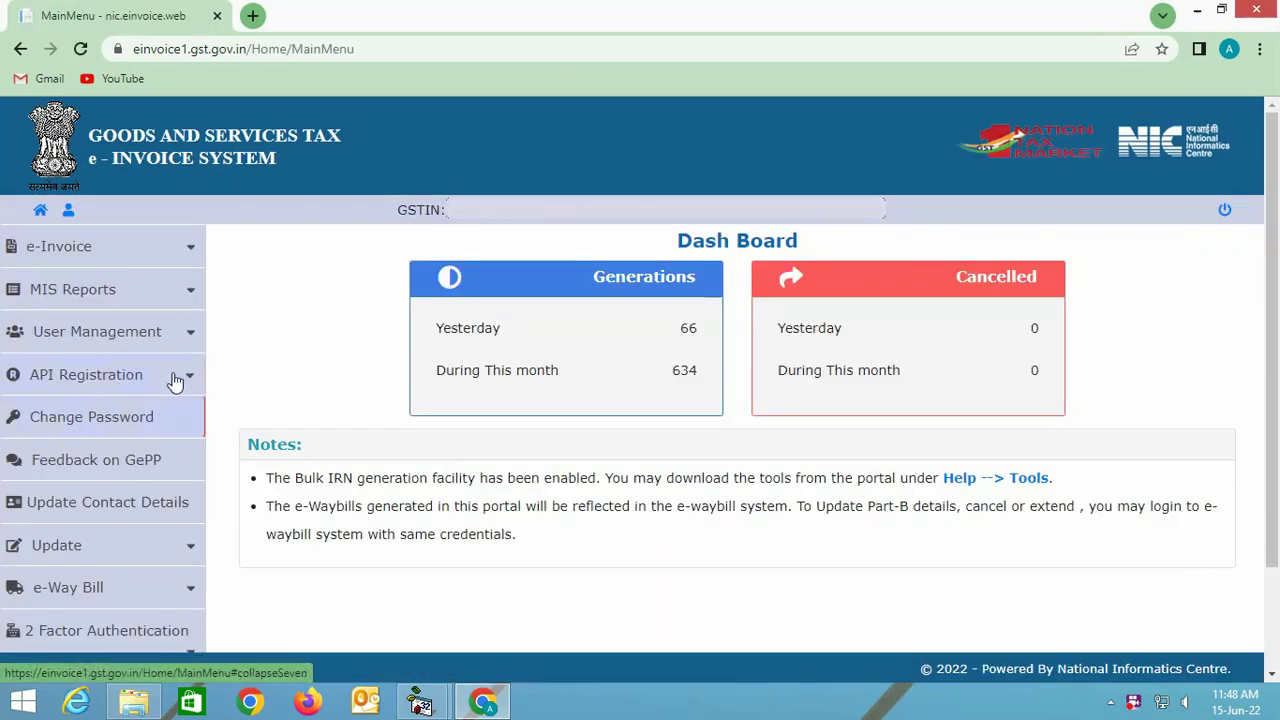
# Start Create API User under API Registration > User Credentials
pyautogui.click(186, 380)
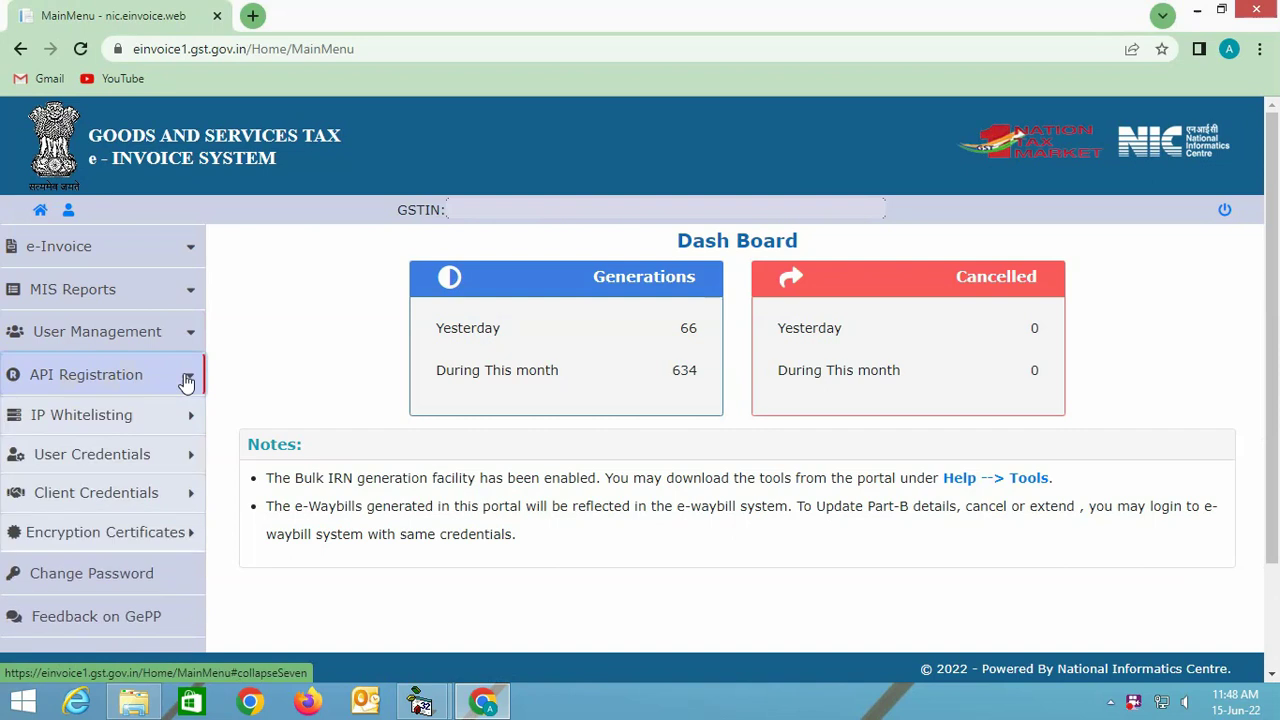
pyautogui.scroll(-2, 184, 350)
pyautogui.click(183, 322)
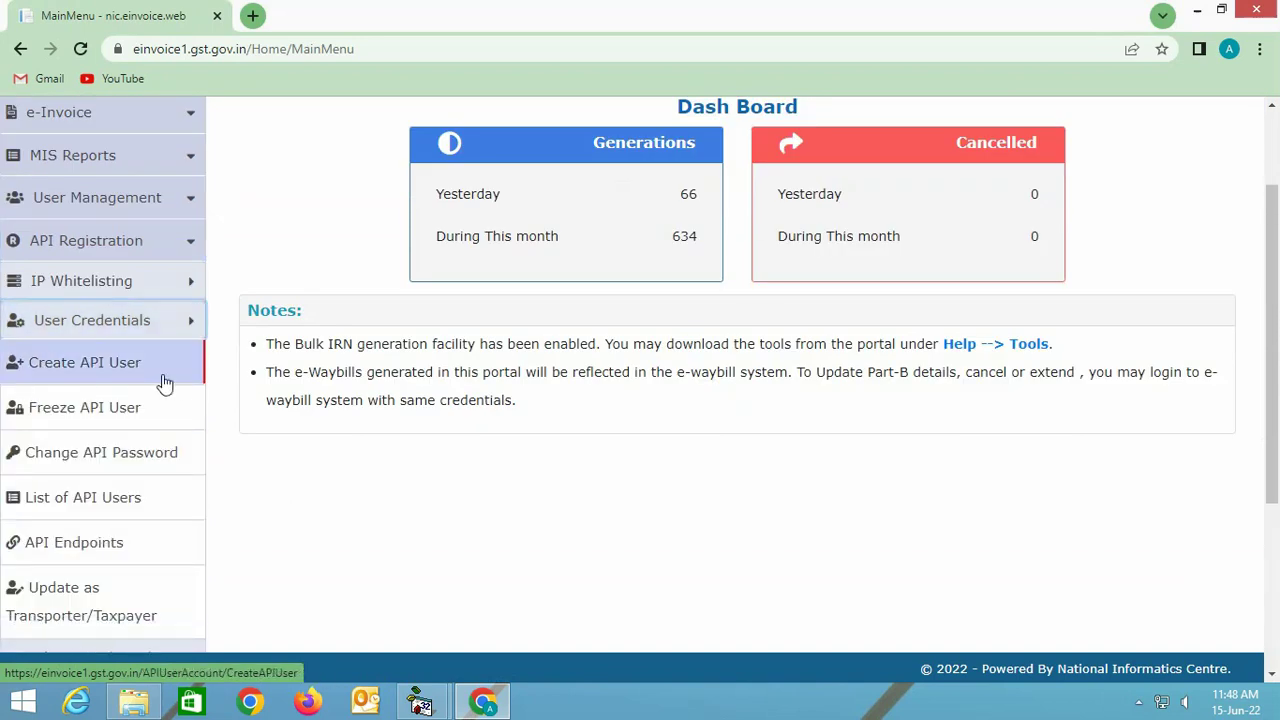
pyautogui.click(48, 373)
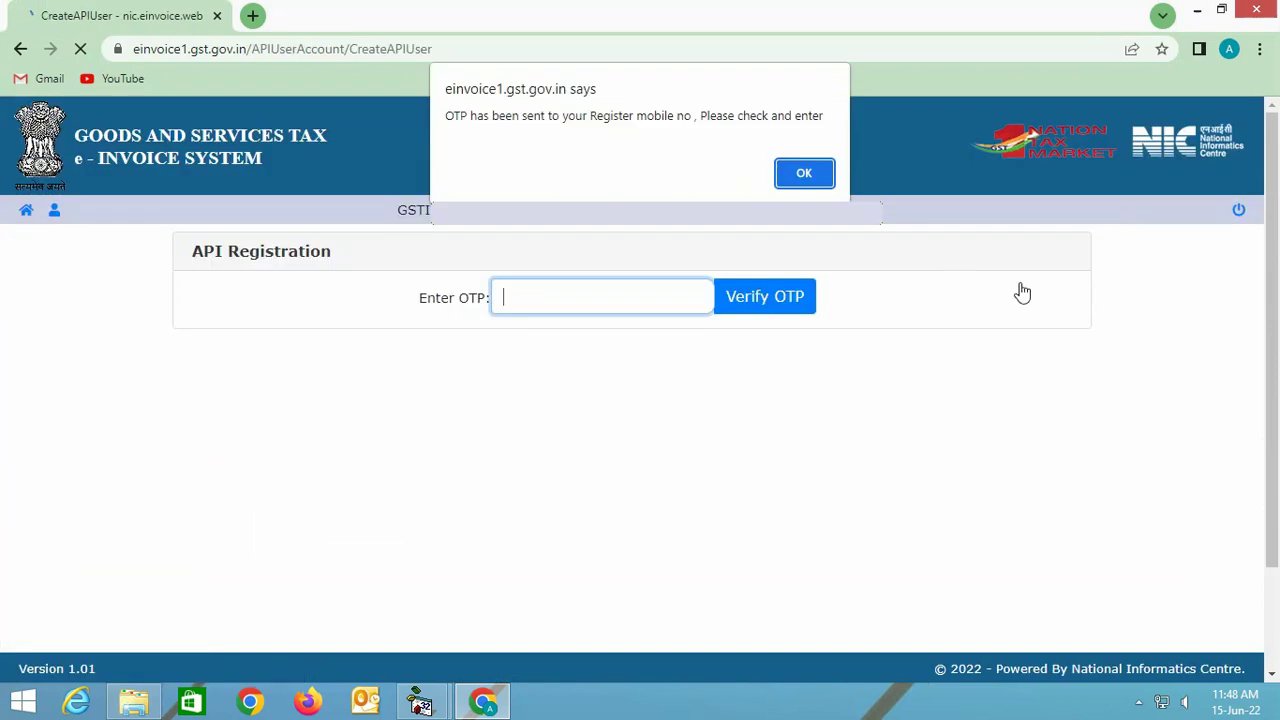
# Verify the OTP received on the registered mobile and acknowledge the success message
pyautogui.press('Return')
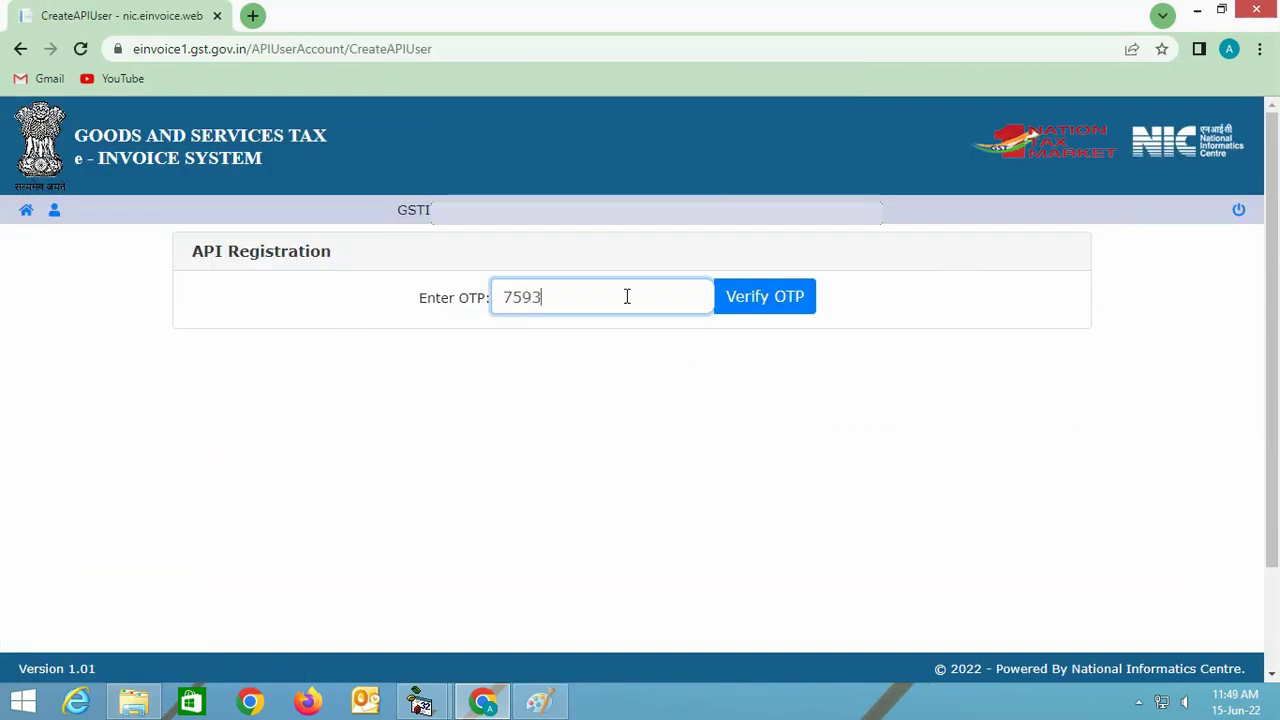
pyautogui.click(766, 300)
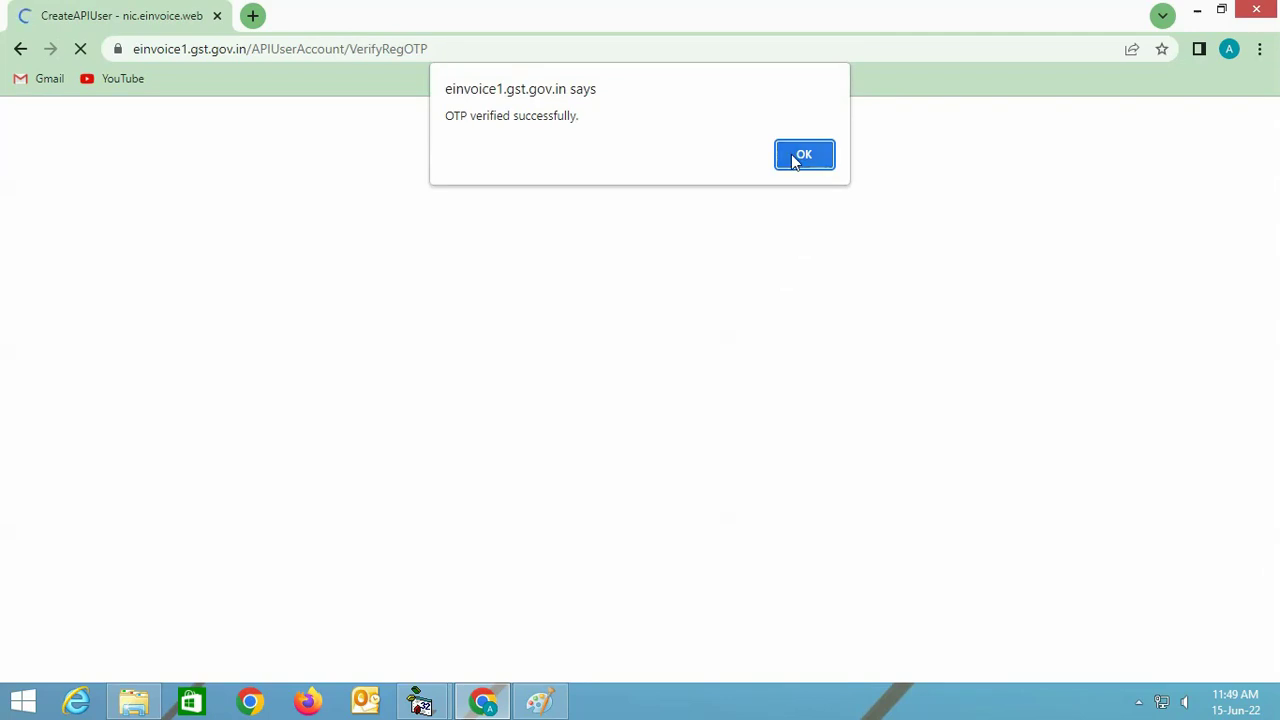
pyautogui.click(797, 155)
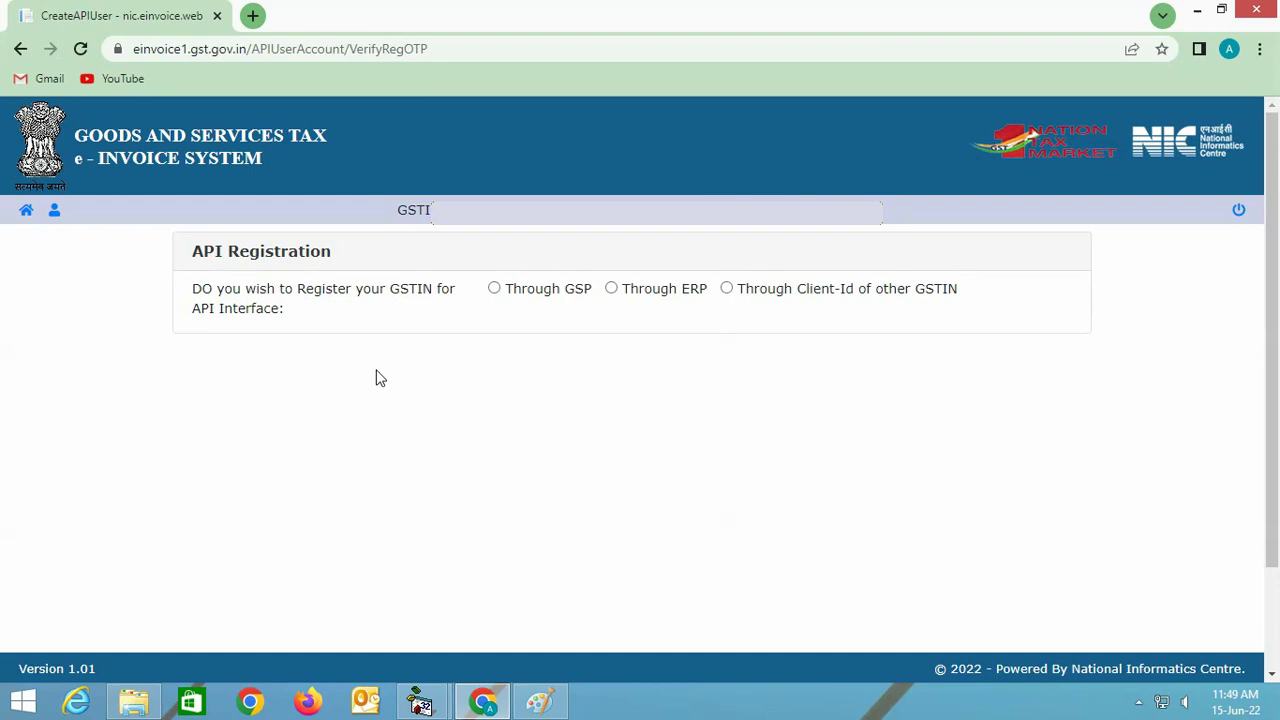
# Choose registration Through GSP and browse the Select your GSP list
pyautogui.click(494, 289)
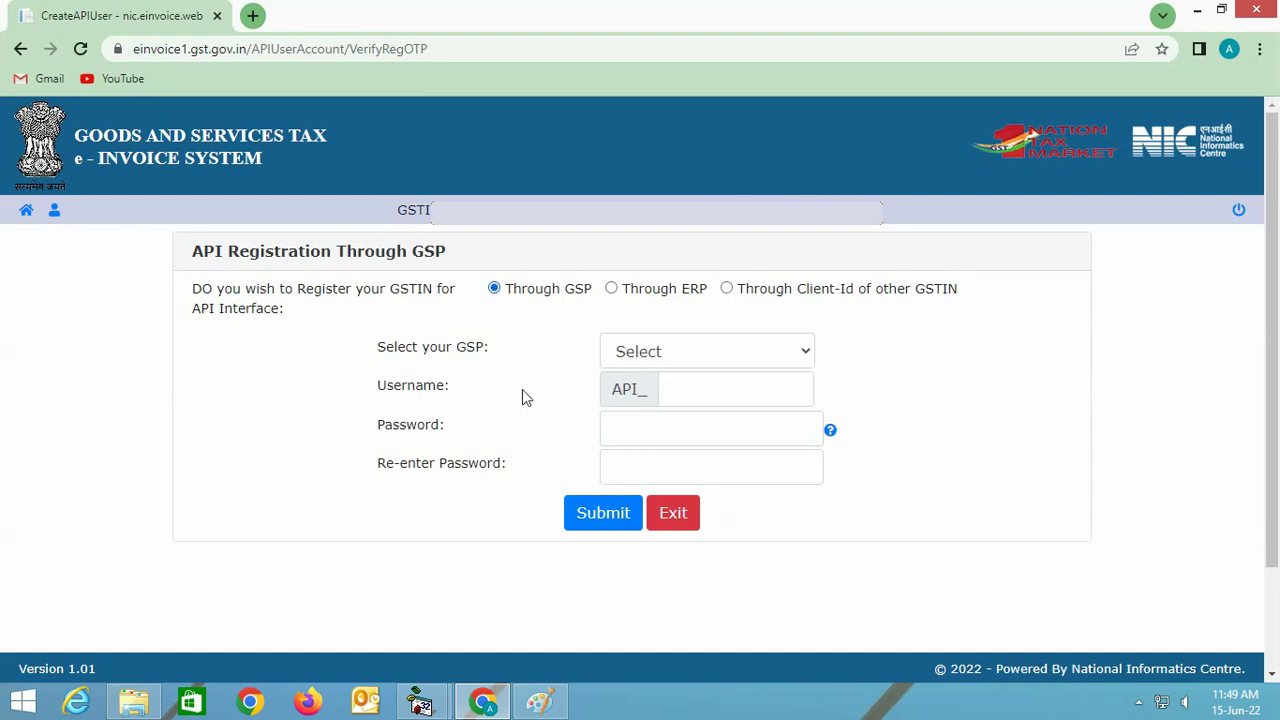
pyautogui.click(778, 355)
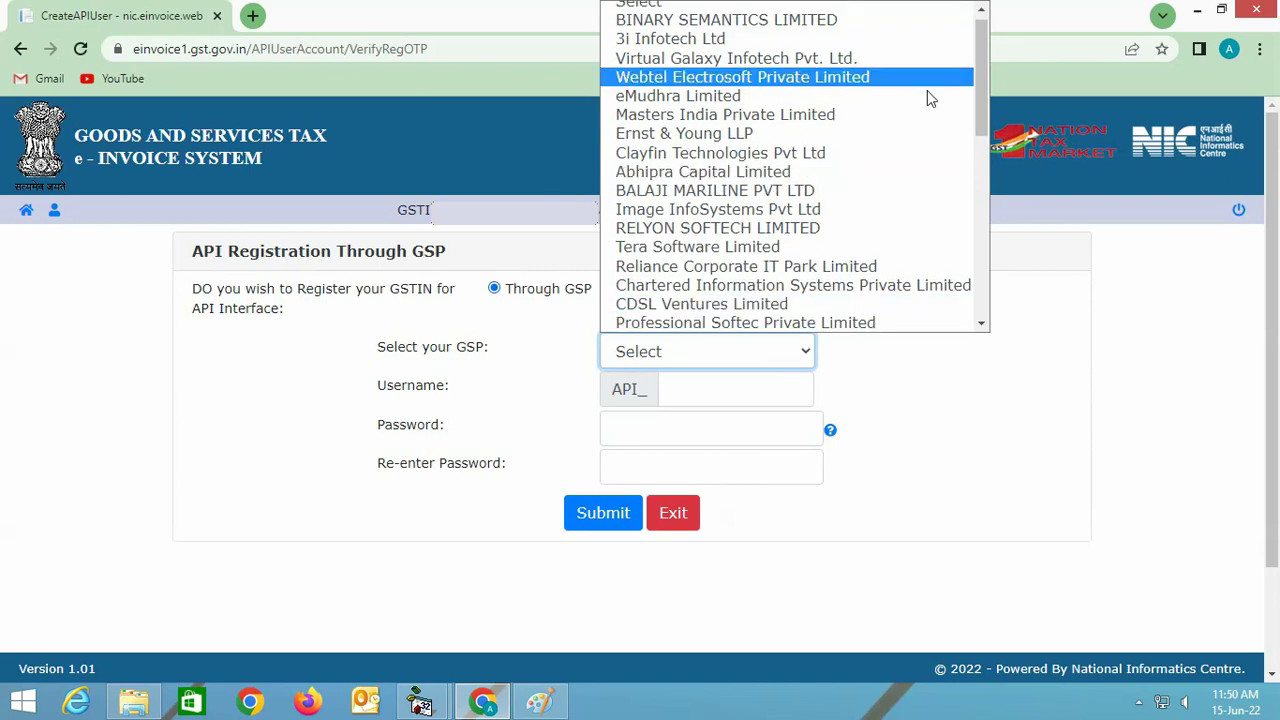
pyautogui.moveTo(984, 108); pyautogui.dragTo(983, 181)
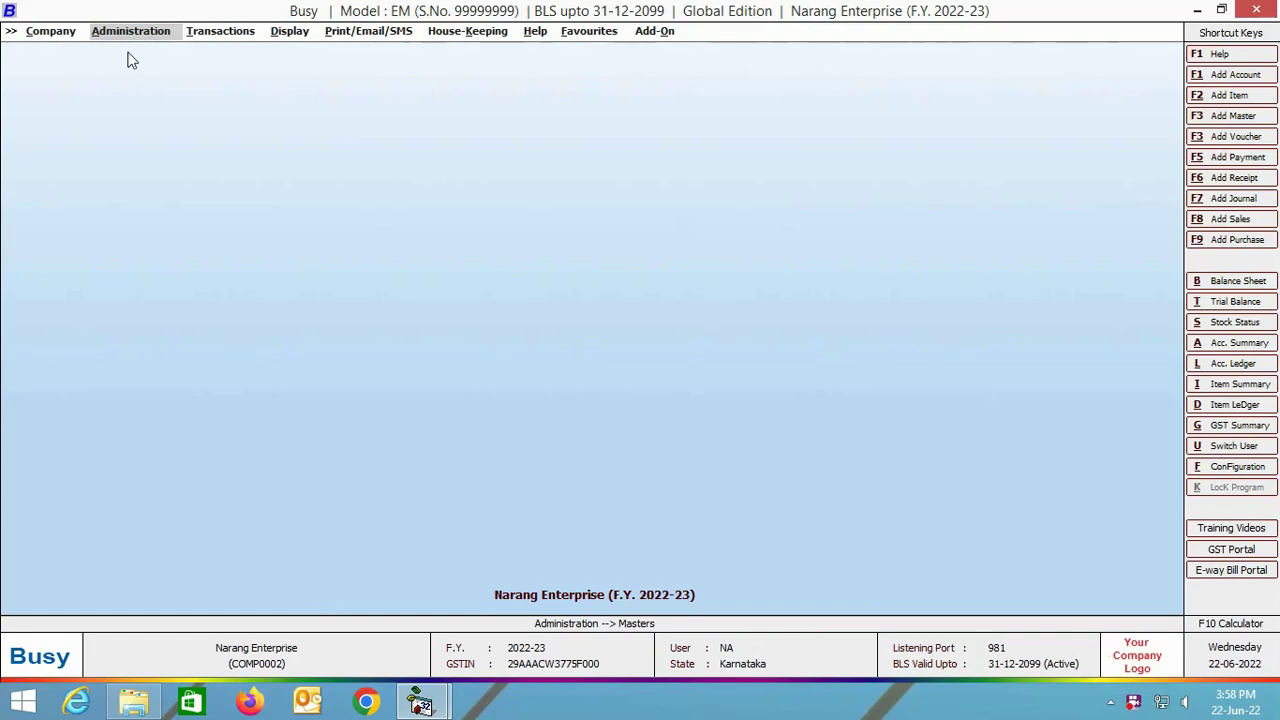
# Open the GST/VAT page of Administration > Configuration > Features / Options
pyautogui.click(134, 33)
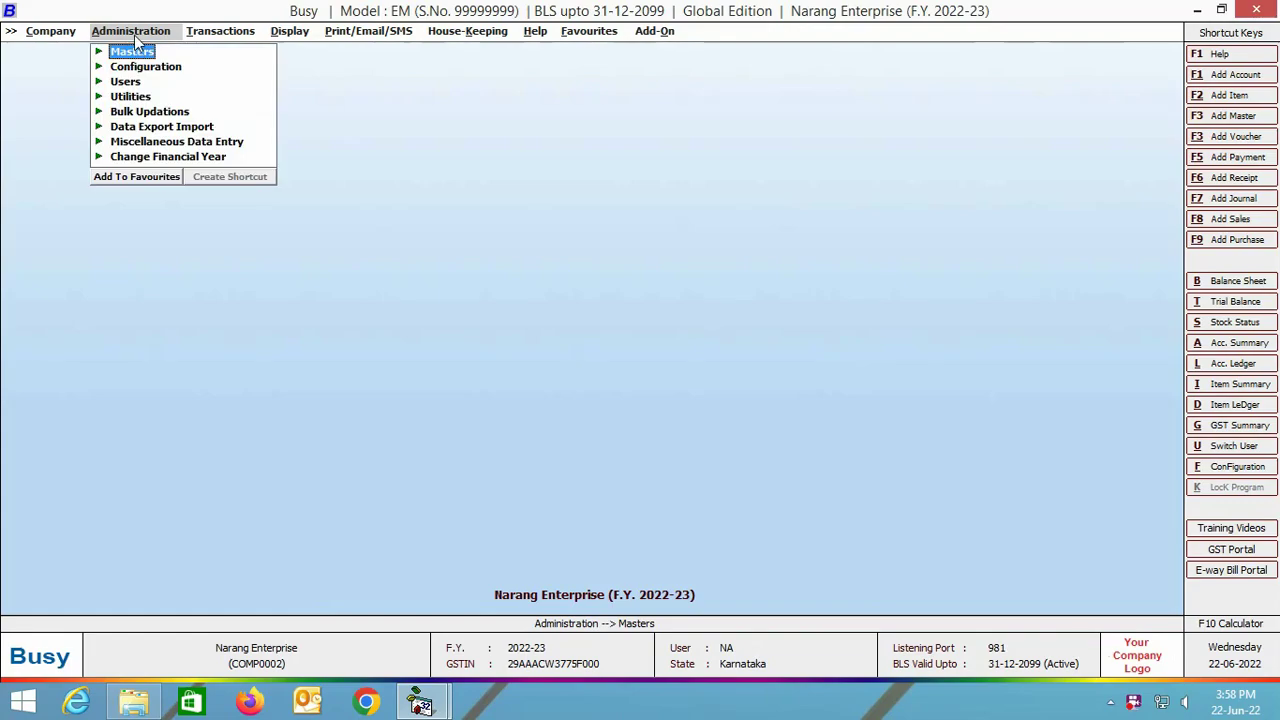
pyautogui.click(143, 67)
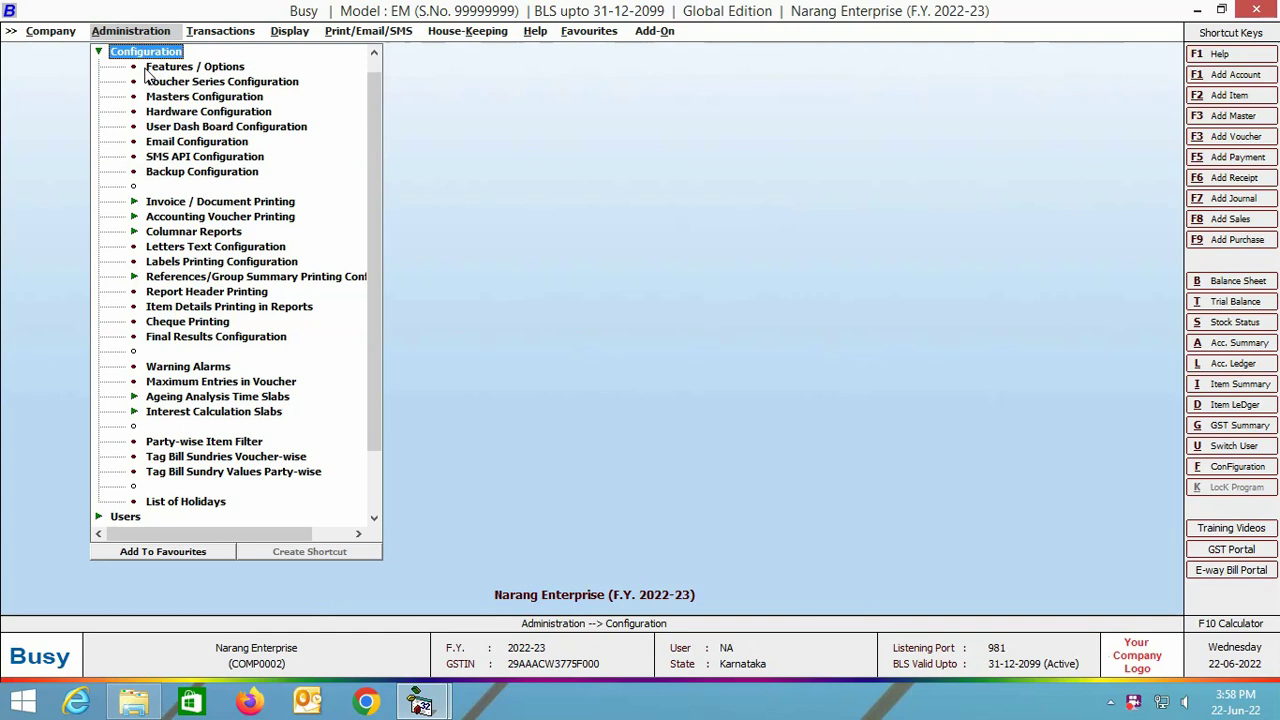
pyautogui.click(160, 68)
pyautogui.click(67, 298)
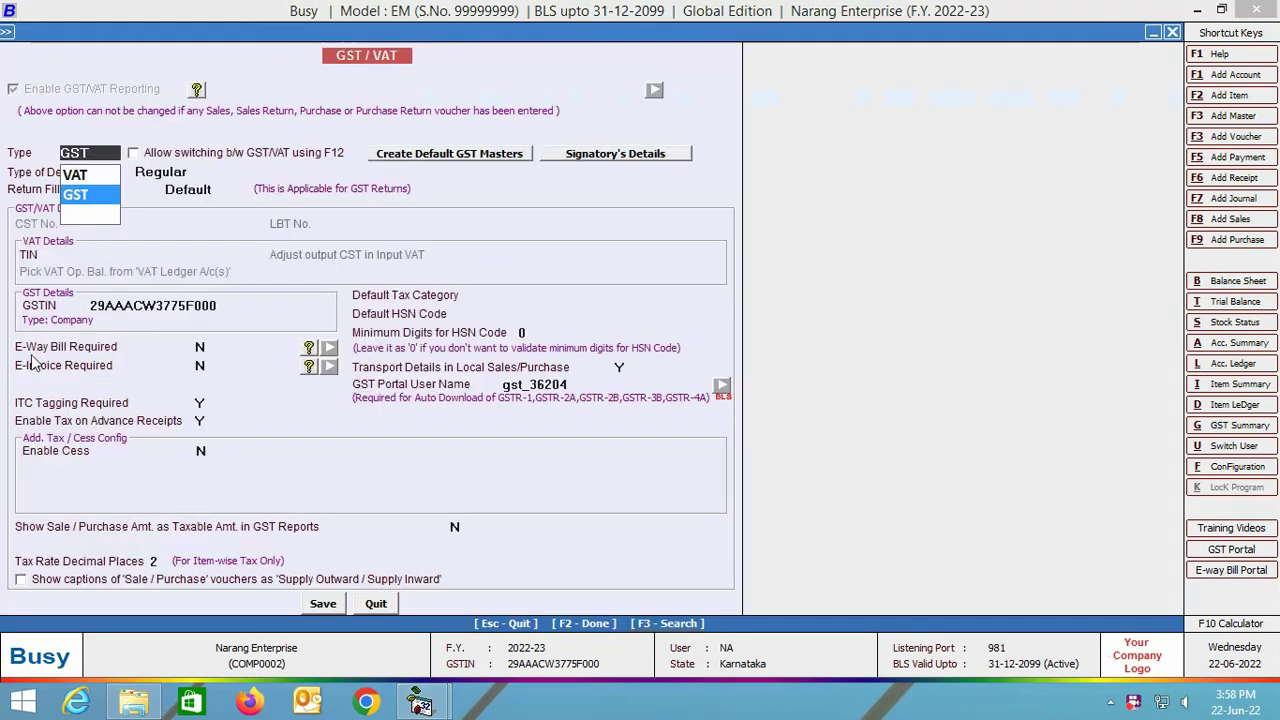
# Set E-Invoice Required to Y and open its Config dialog
pyautogui.click(204, 366)
pyautogui.press('y')
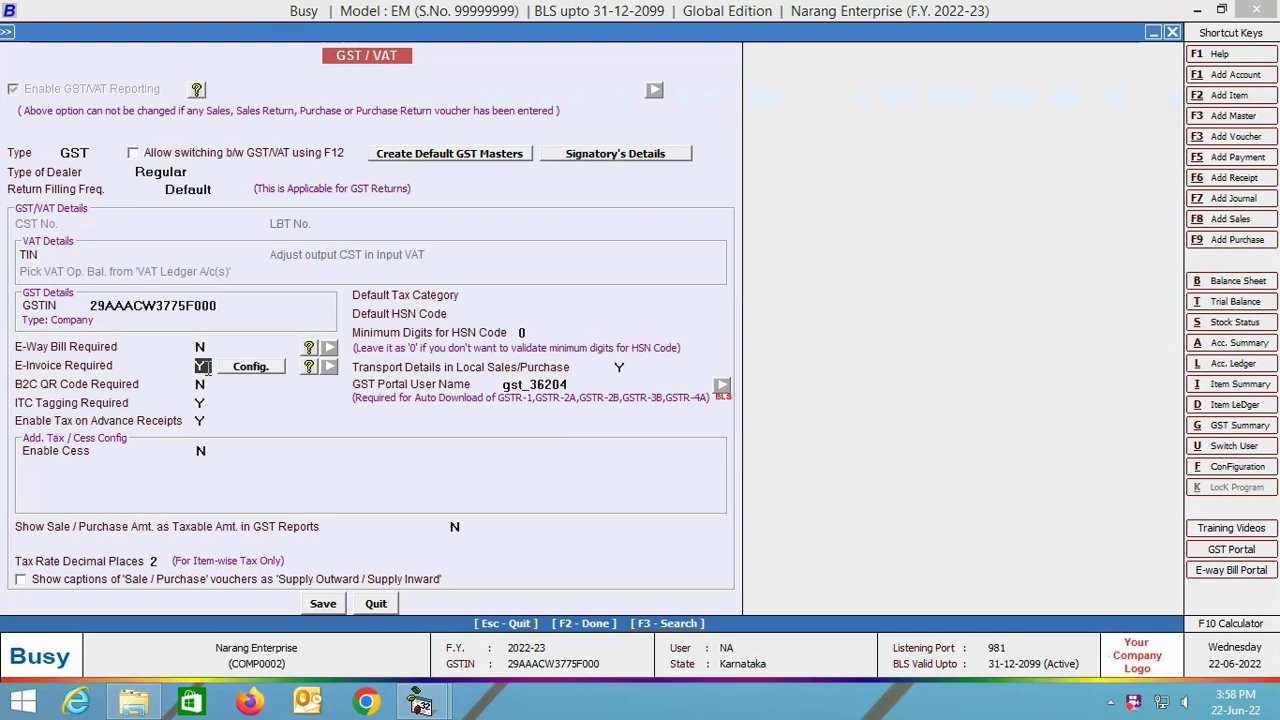
pyautogui.click(262, 370)
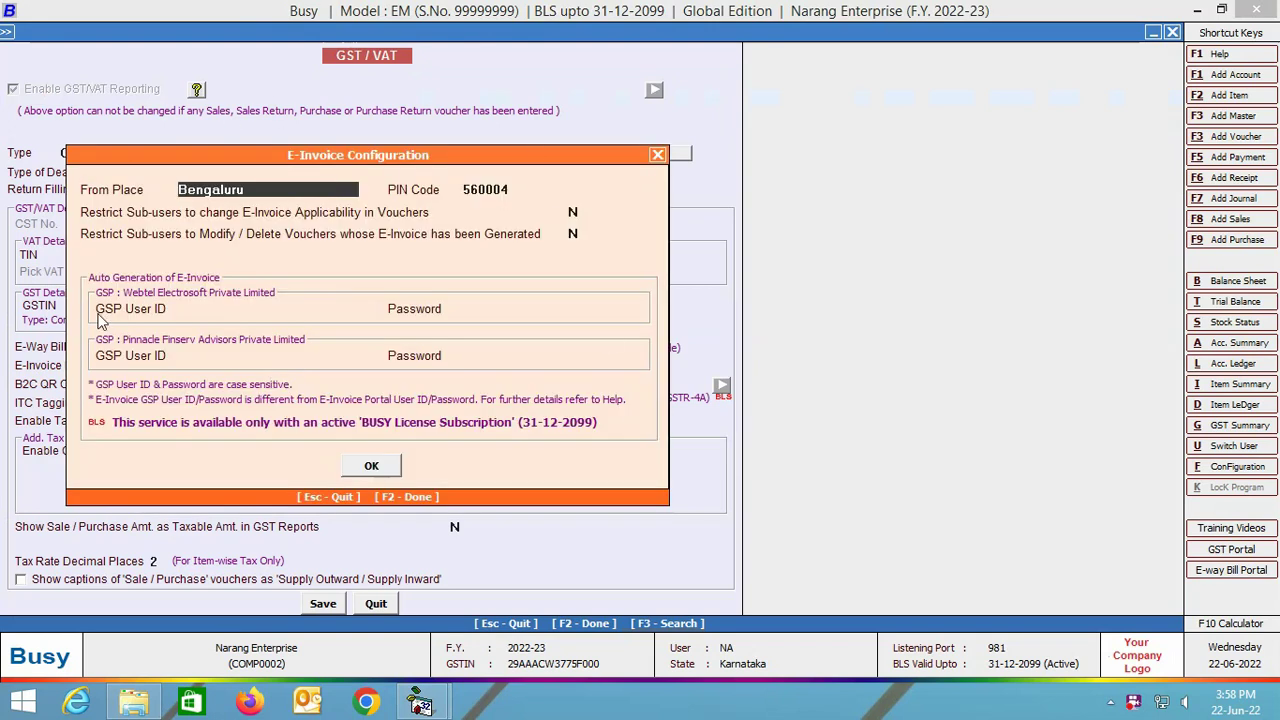
# Enter the Webtel GSP user ID and password
pyautogui.click(226, 310)
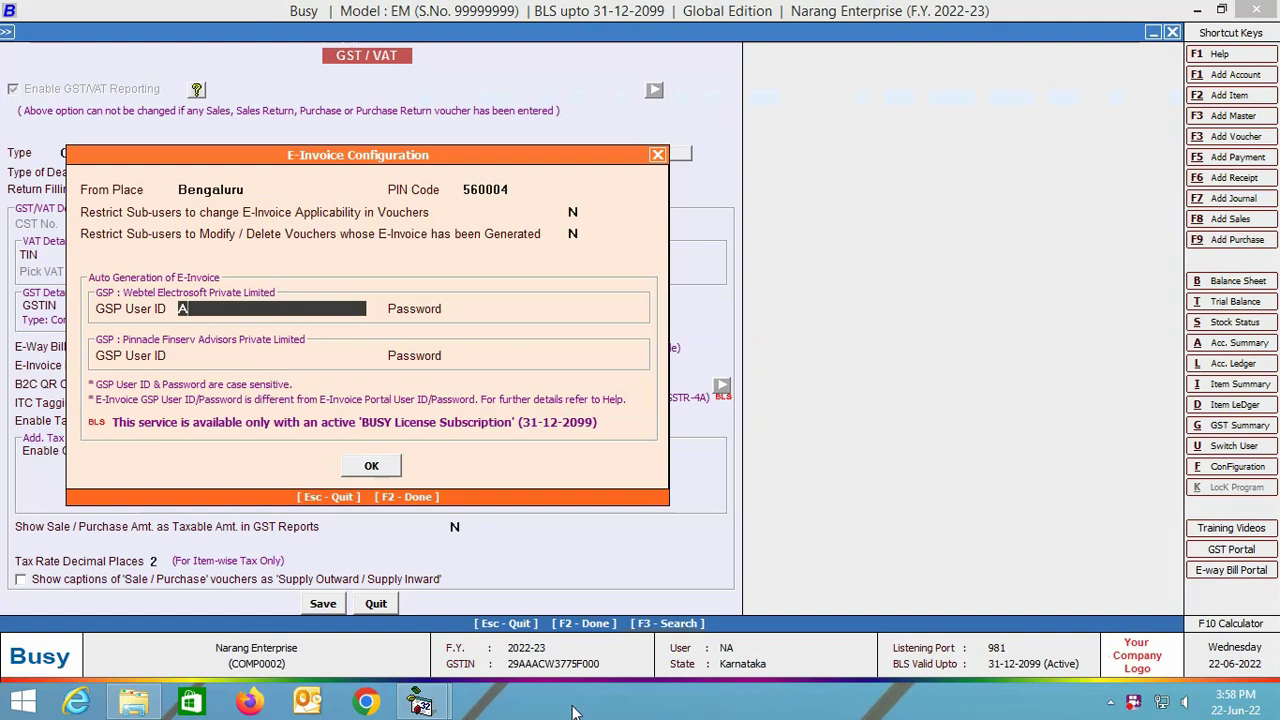
pyautogui.press('Return')
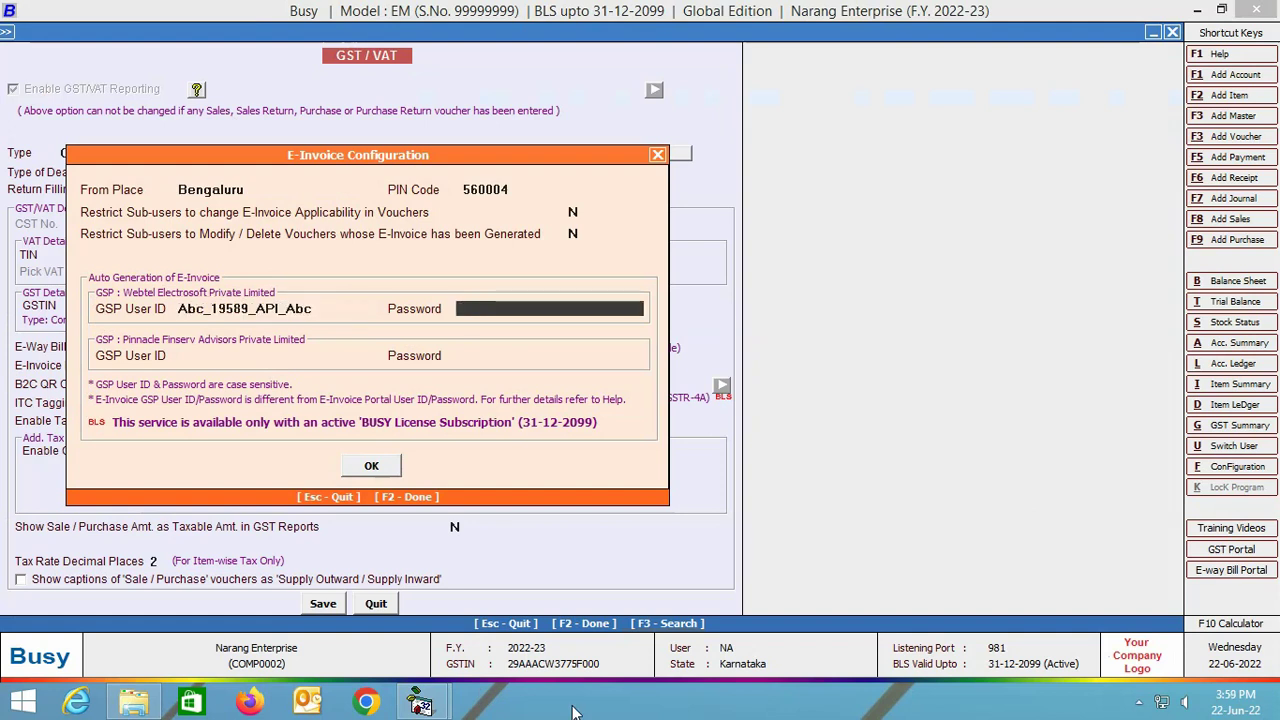
# Enter the Pinnacle GSP user ID and password
pyautogui.press('Return')
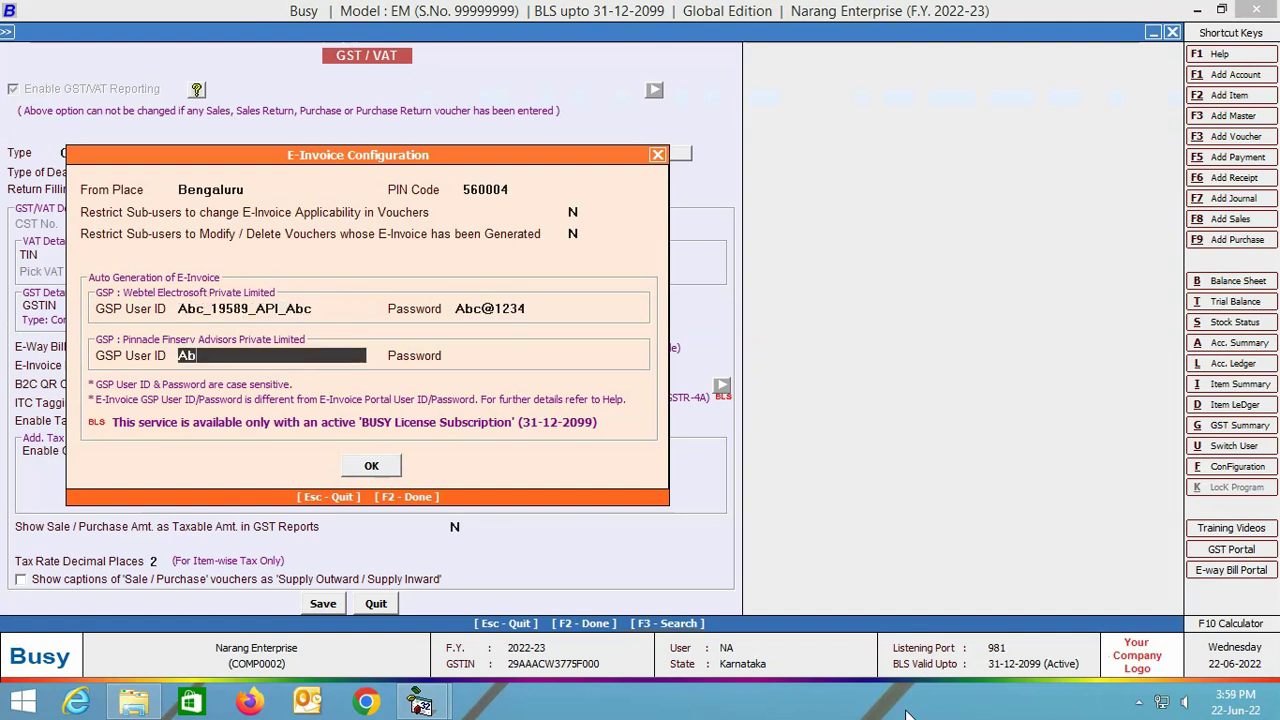
pyautogui.press('Return')
# Confirm the E-Invoice Configuration and save the GST/VAT settings
pyautogui.press('Return')
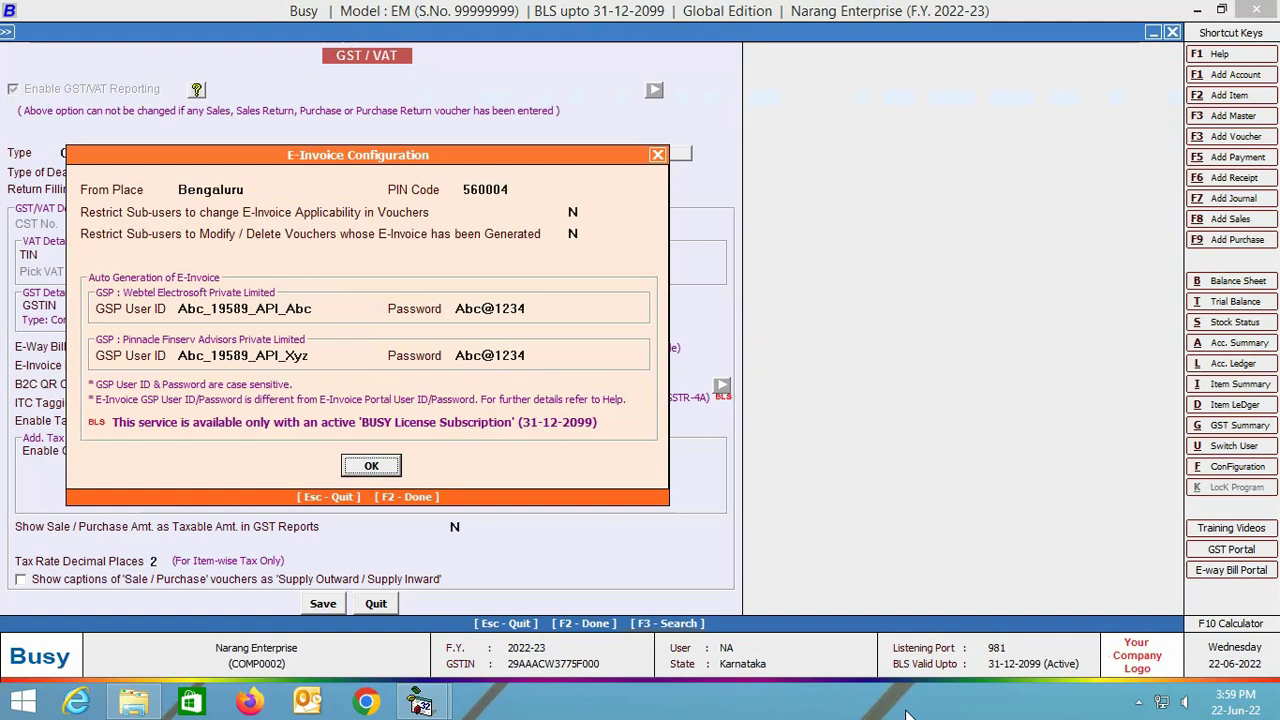
pyautogui.press('Return')
pyautogui.click(323, 604)
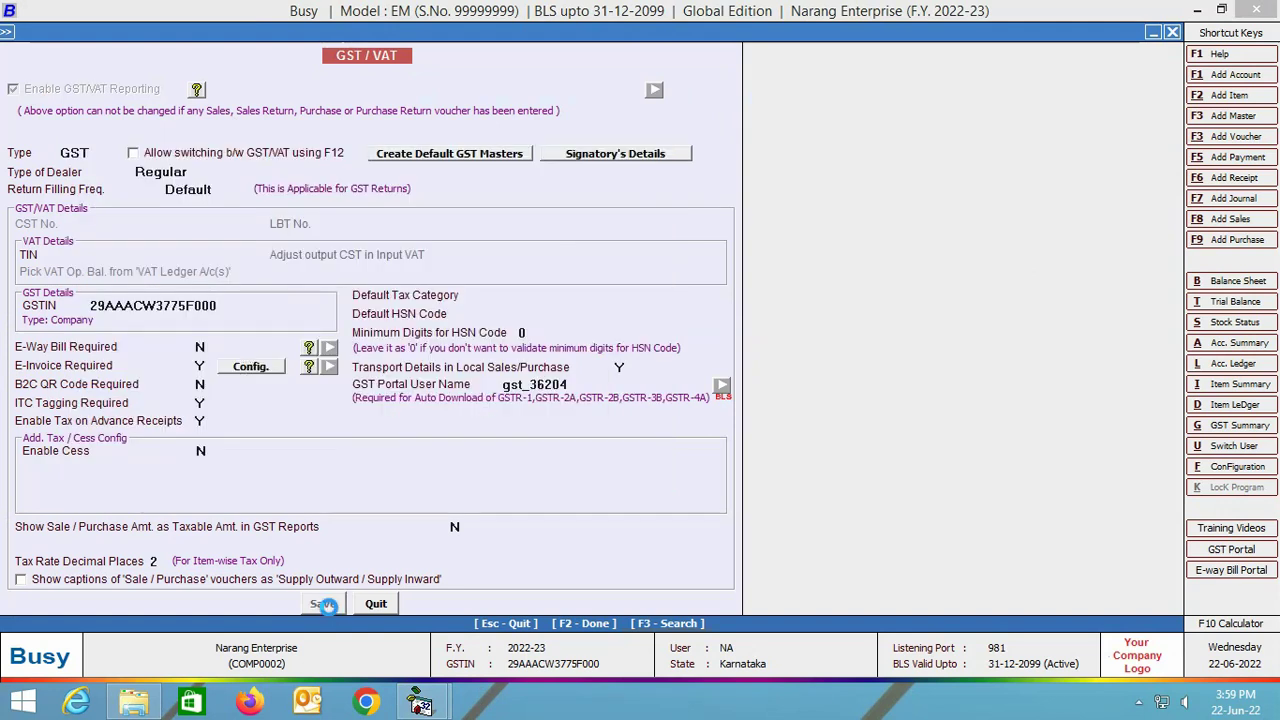
# Open the Voucher Configuration for the Sales Main series in Voucher Series Configuration
pyautogui.click(136, 571)
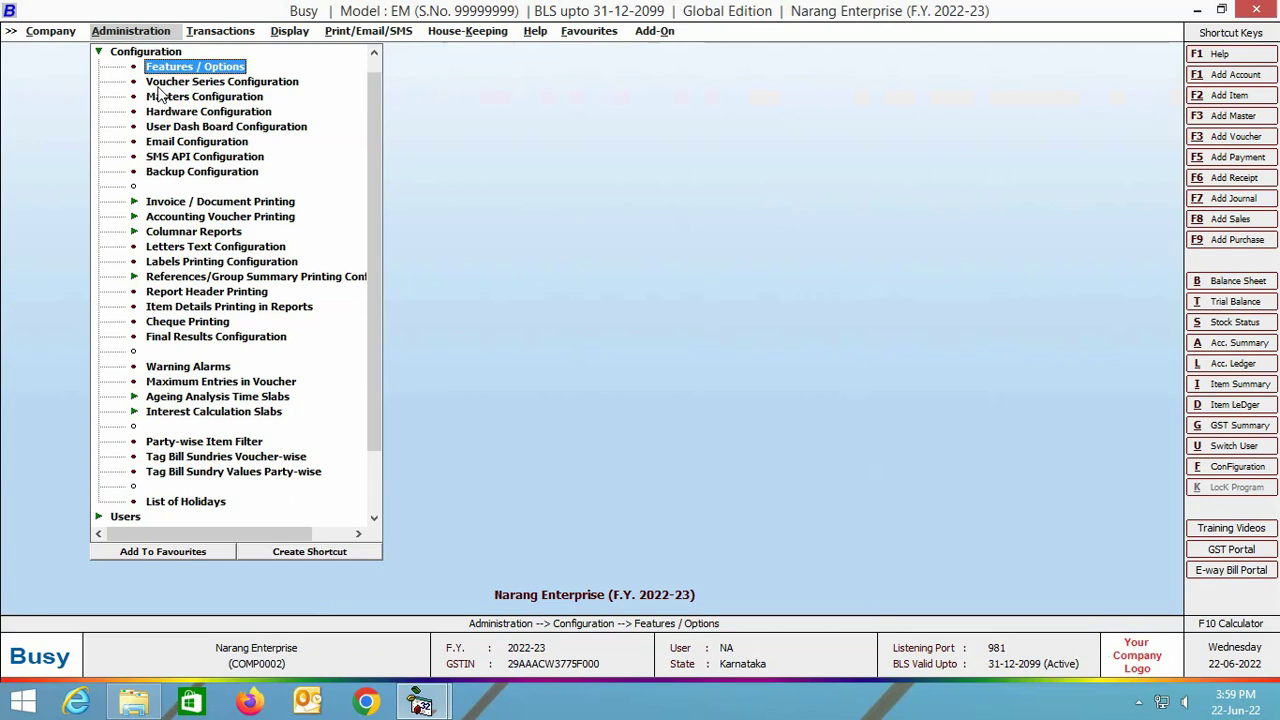
pyautogui.doubleClick(157, 84)
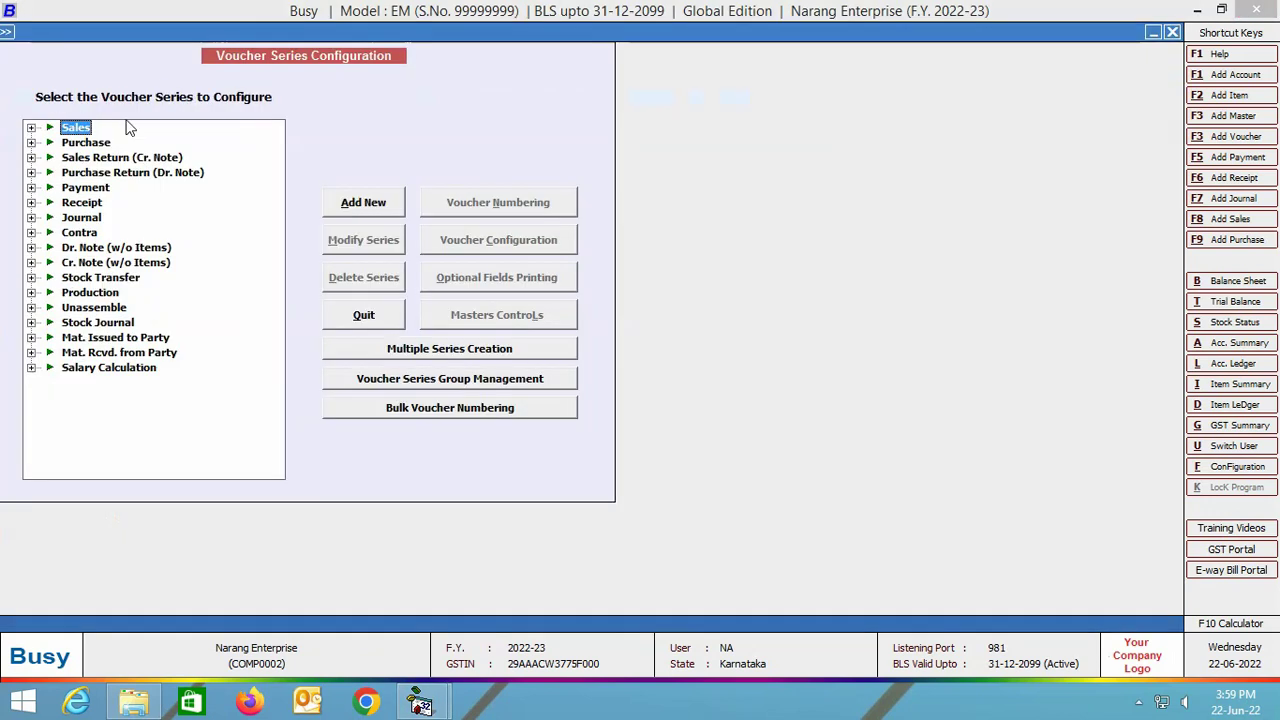
pyautogui.doubleClick(124, 129)
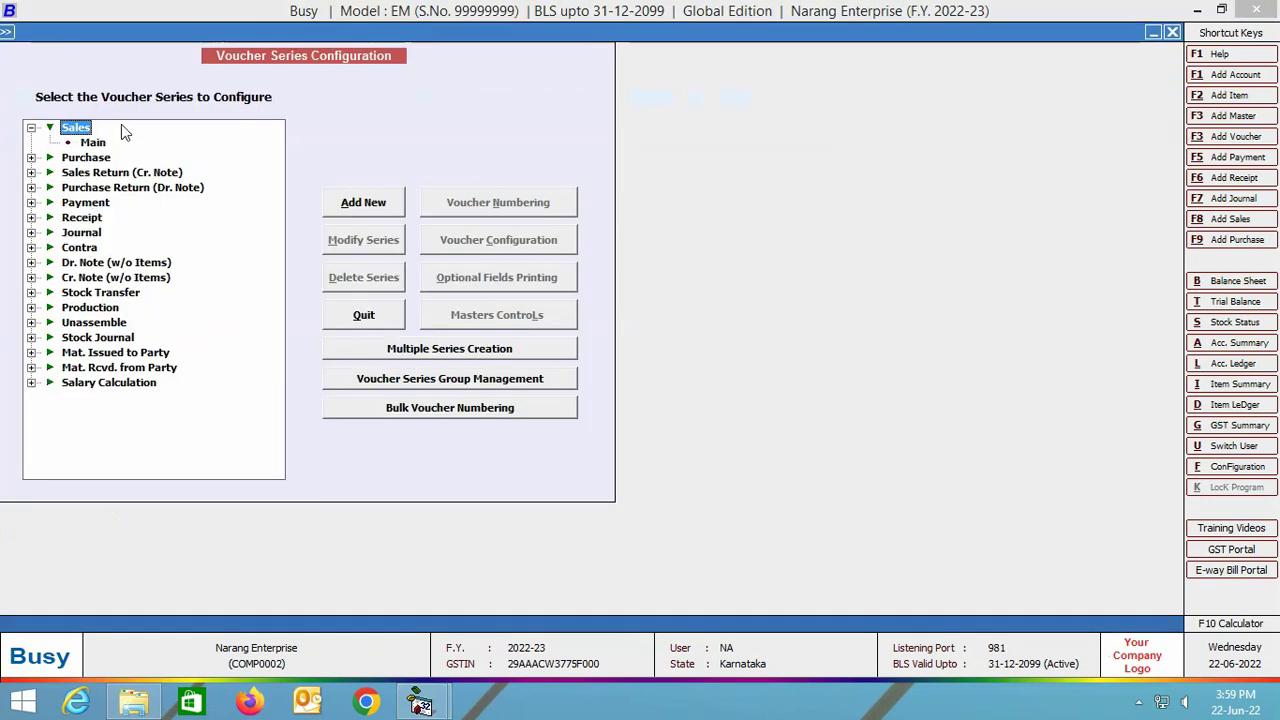
pyautogui.click(93, 143)
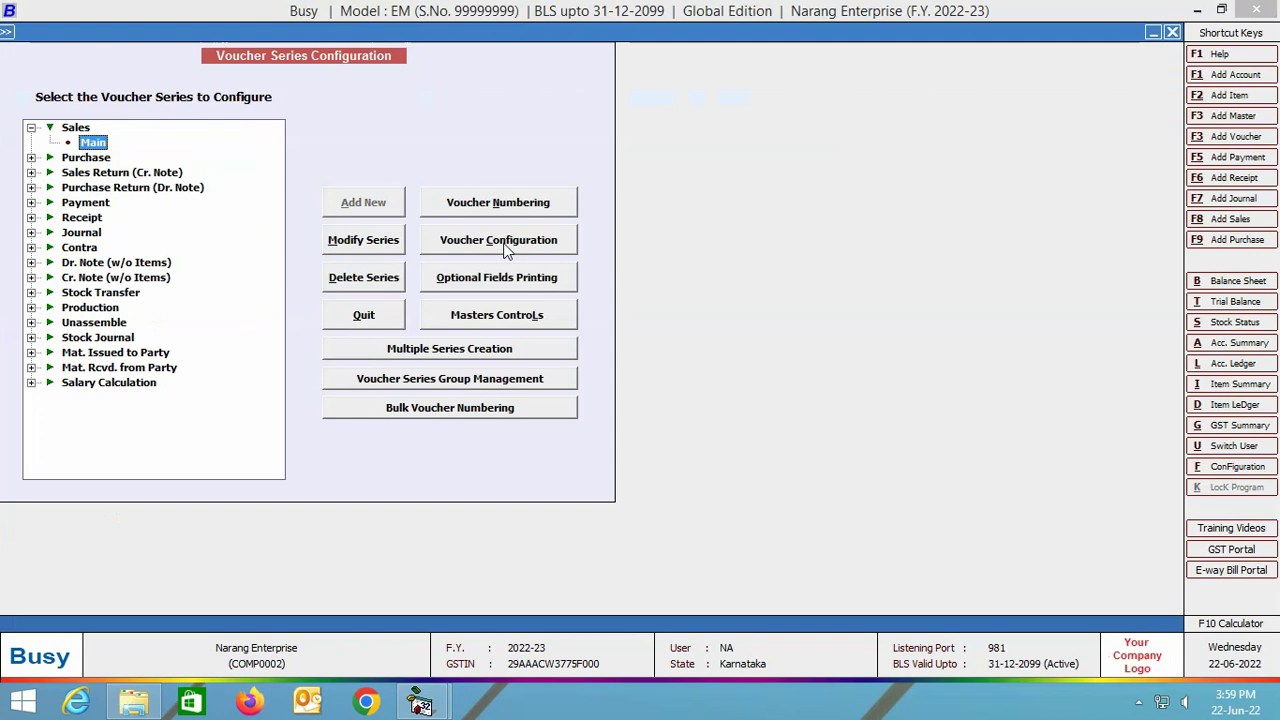
pyautogui.click(502, 248)
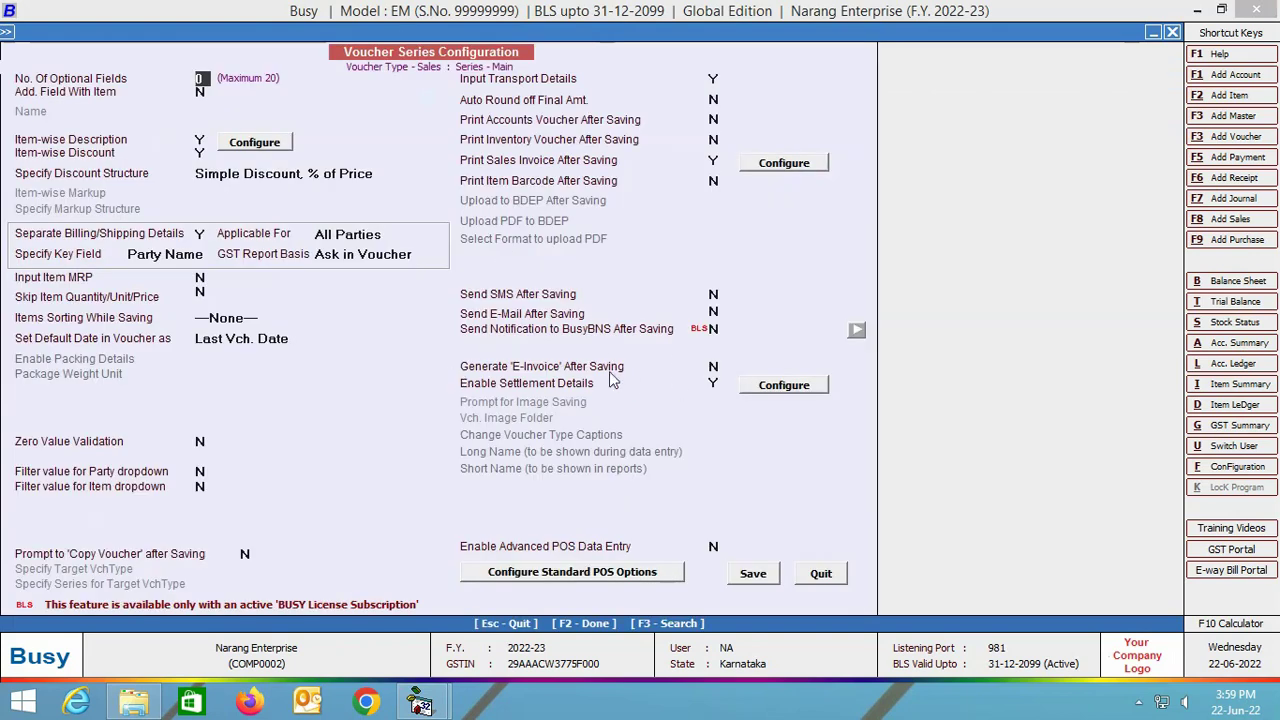
# Set Generate E-Invoice After Saving to Y and save the Sales Main configuration
pyautogui.click(714, 367)
pyautogui.press('y')
pyautogui.click(756, 576)
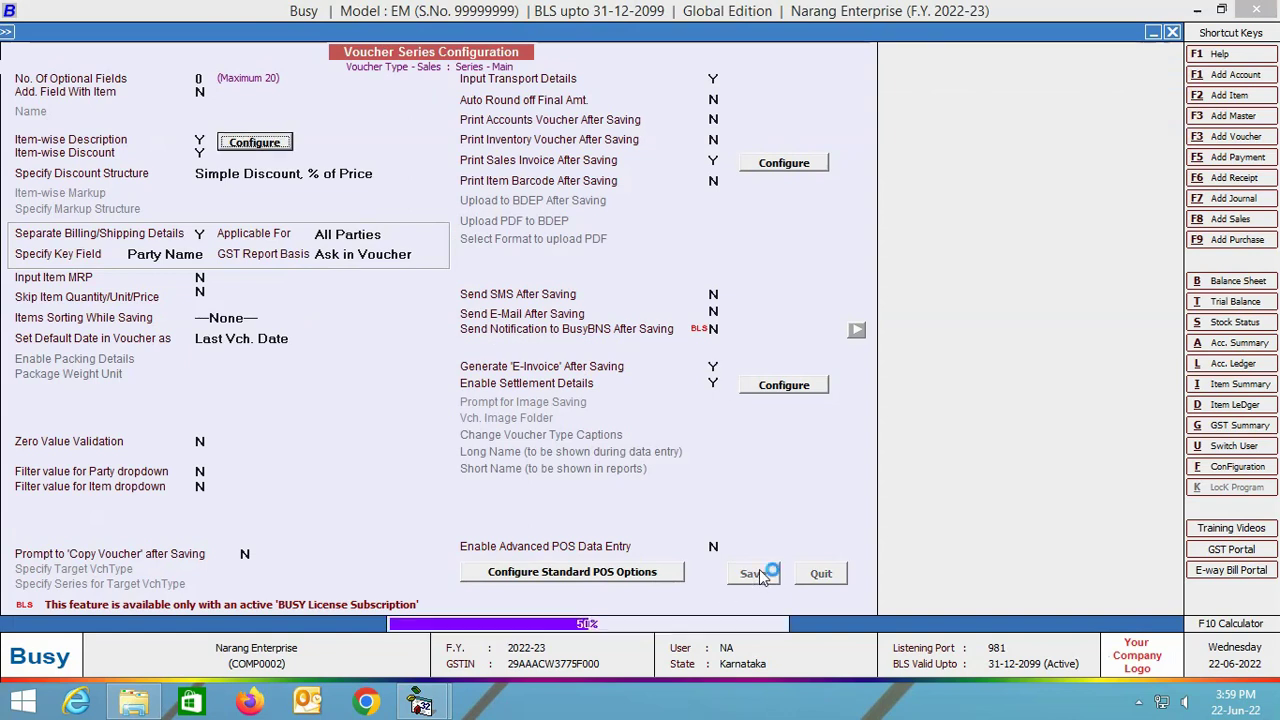
pyautogui.press('Escape')
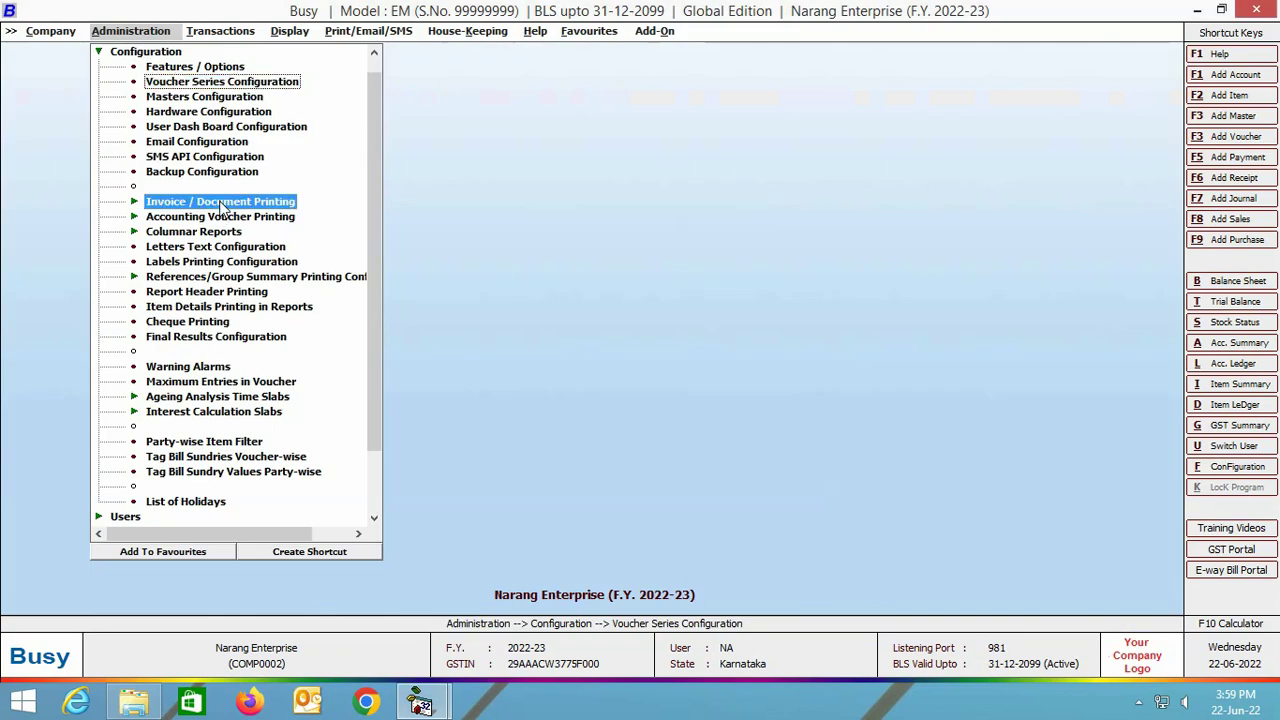
# Open the standard Sales Invoice print settings under Invoice/Document Printing
pyautogui.click(222, 205)
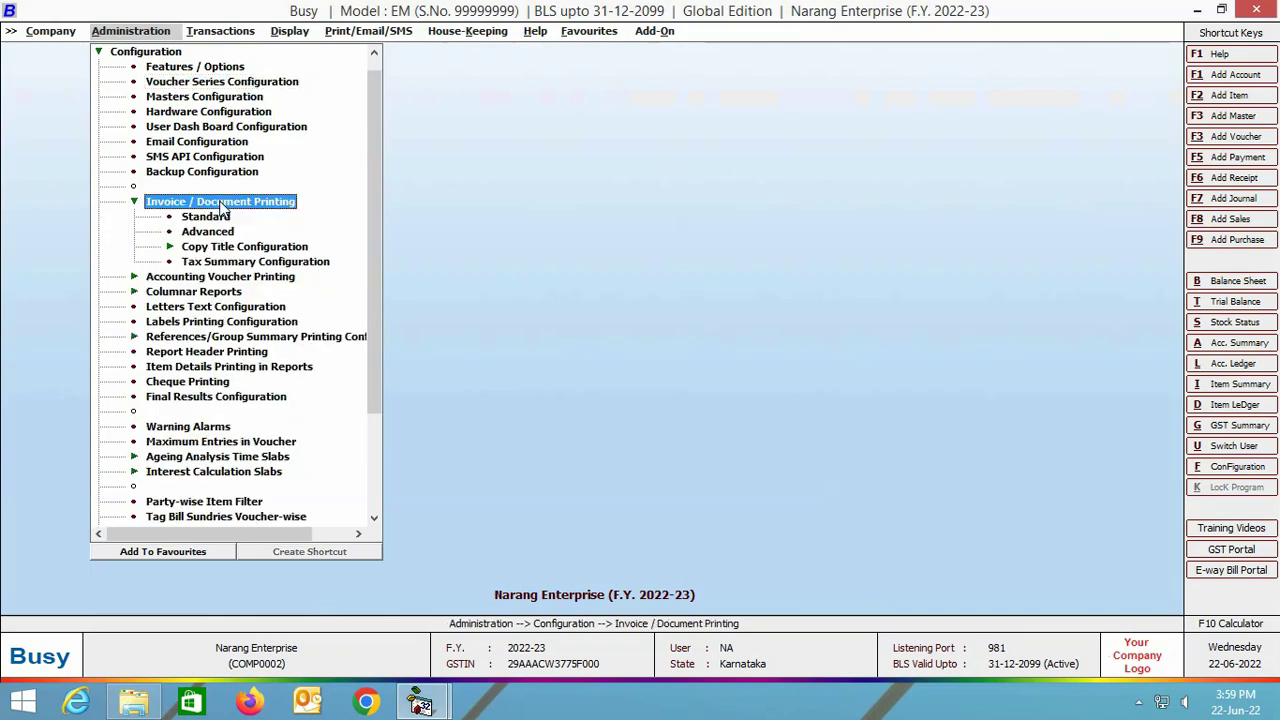
pyautogui.click(212, 216)
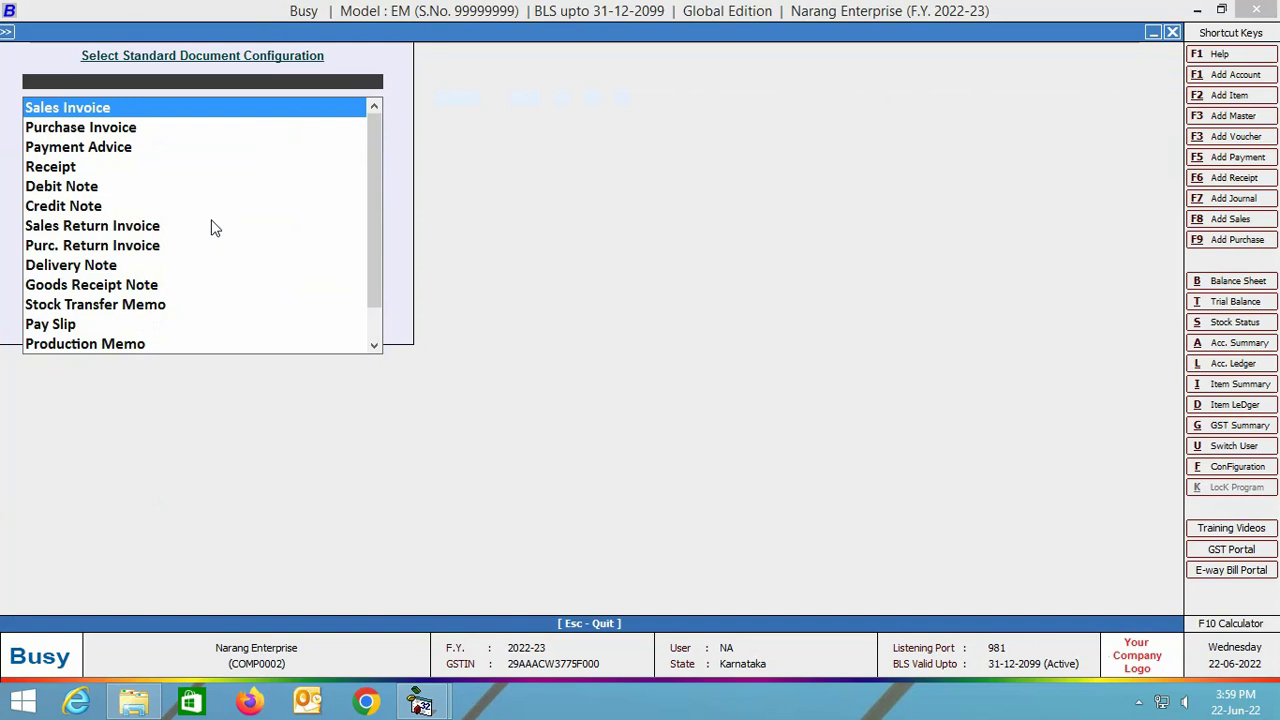
pyautogui.press('Return')
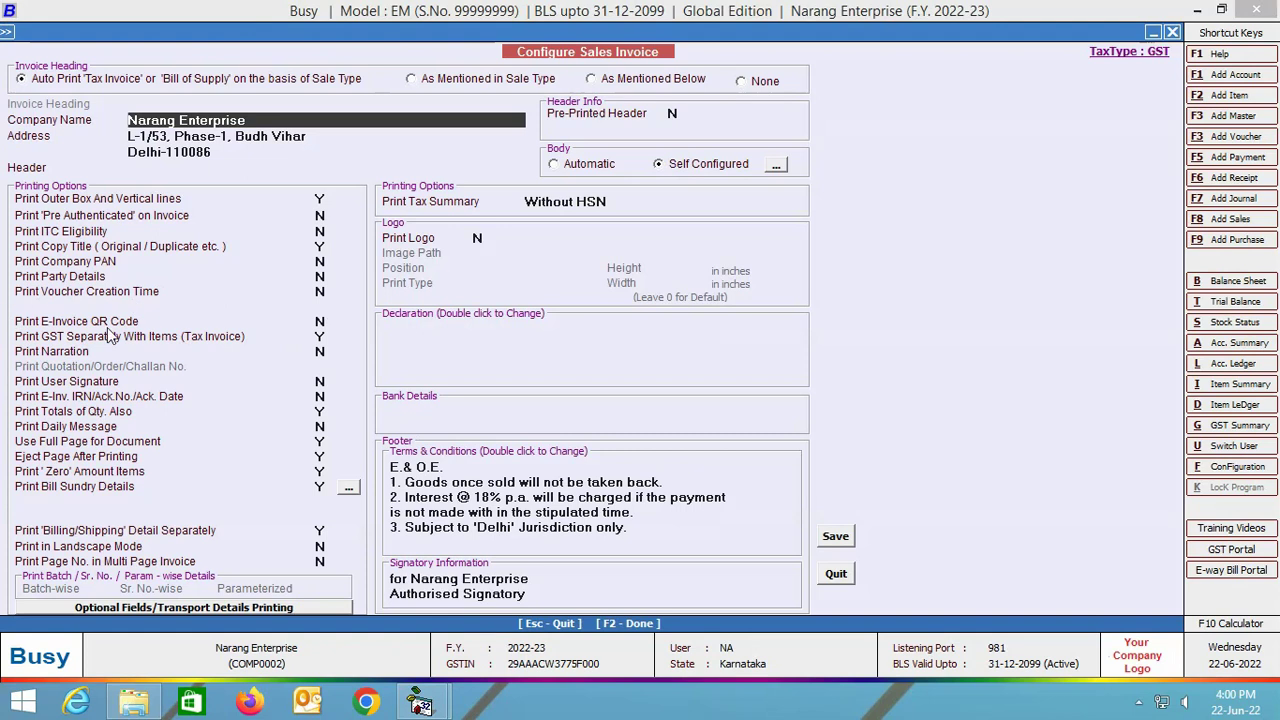
# Set Print E-Invoice QR Code and Print E-Inv. IRN/Ack.No./Ack.Date to Y and save
pyautogui.click(320, 321)
pyautogui.press('y')
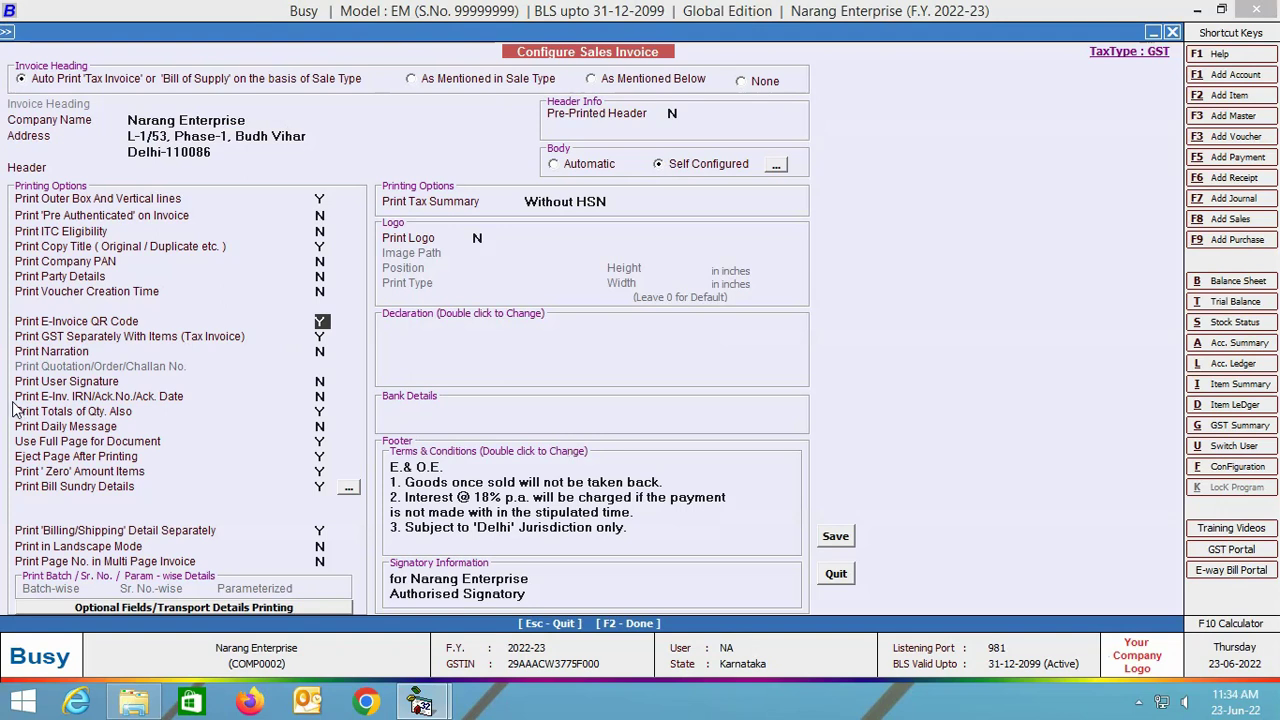
pyautogui.press('Down')
pyautogui.press('Down')
pyautogui.press('Down')
pyautogui.press('Down')
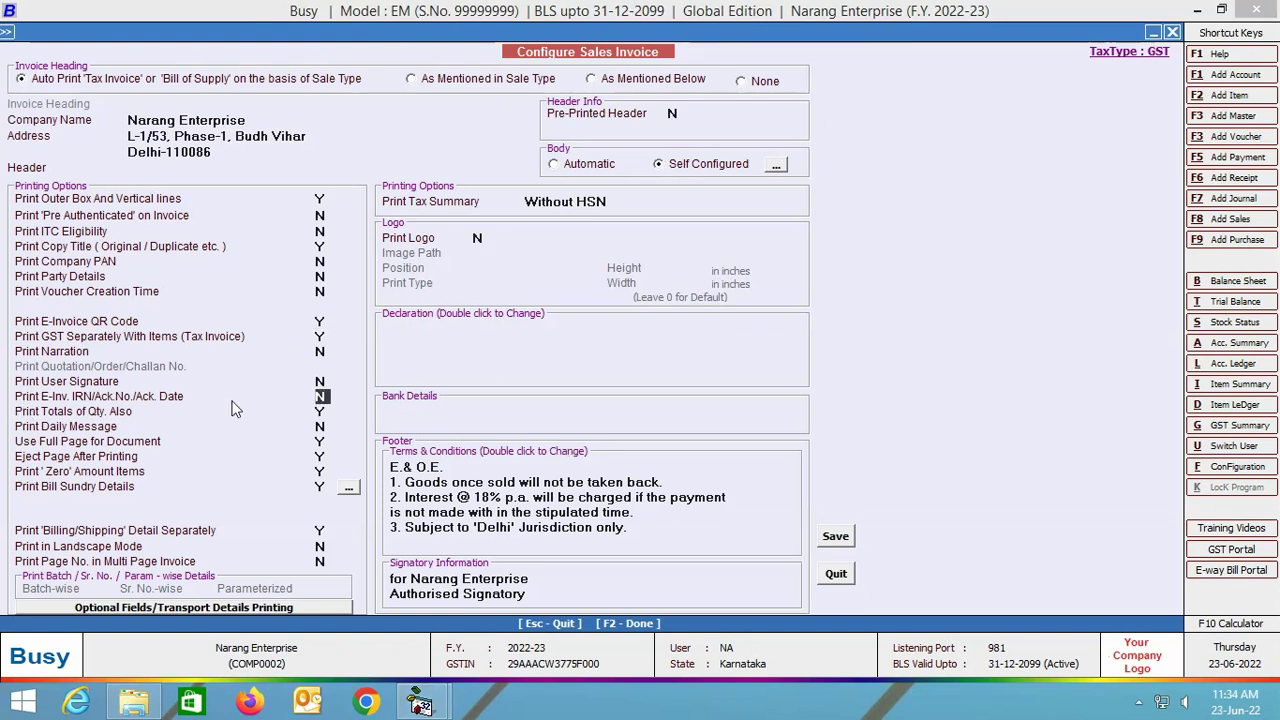
pyautogui.press('y')
pyautogui.click(853, 529)
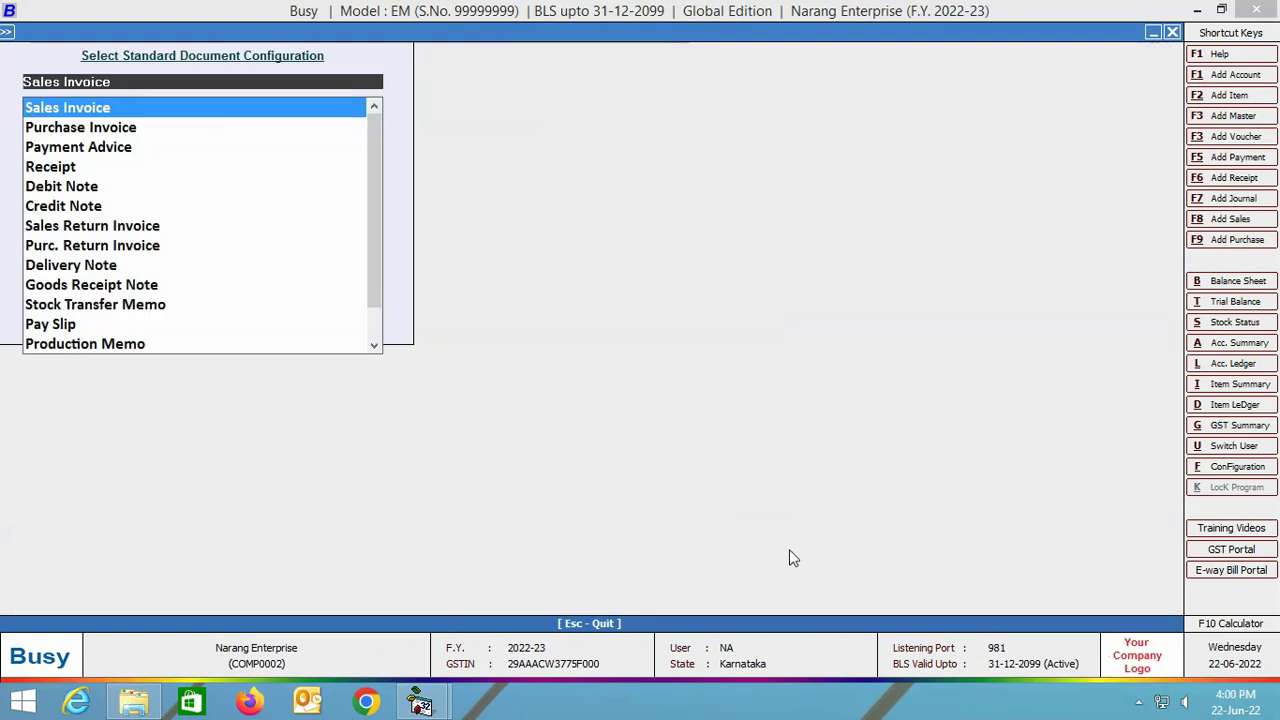
pyautogui.press('Escape')
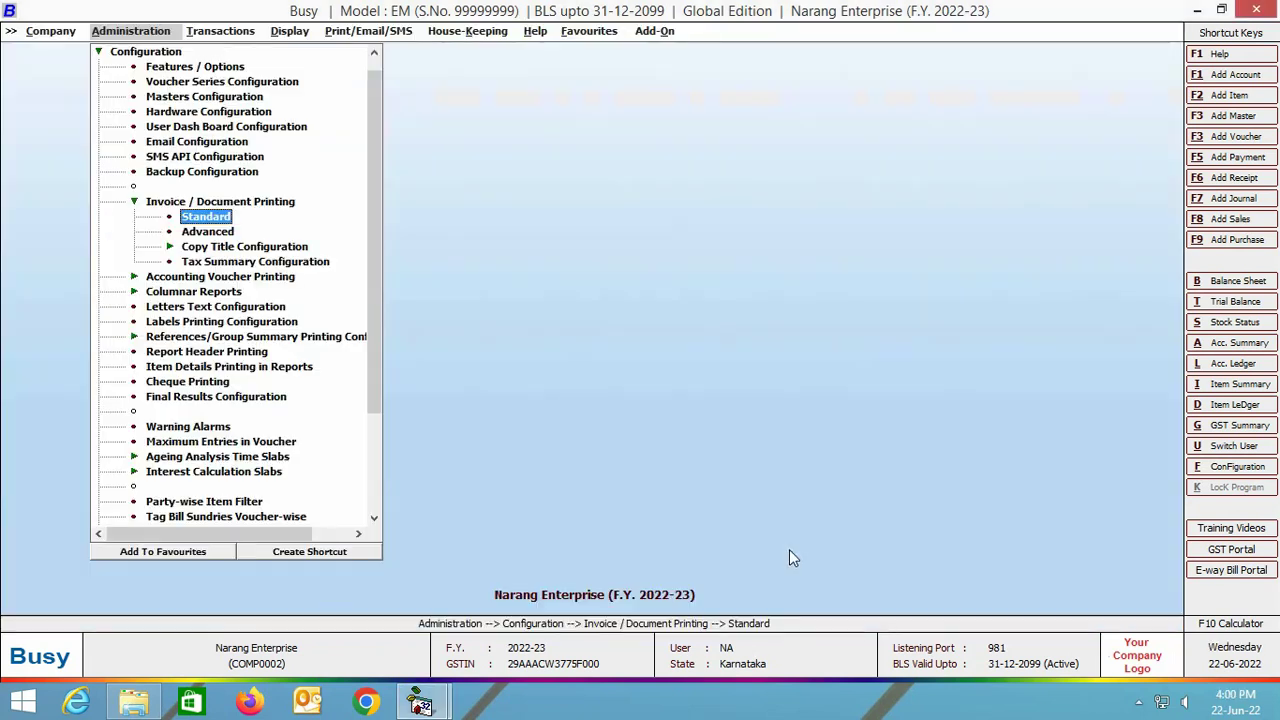
# Add a sales voucher in the Main series for party Akshat Enterprises
pyautogui.press('Escape')
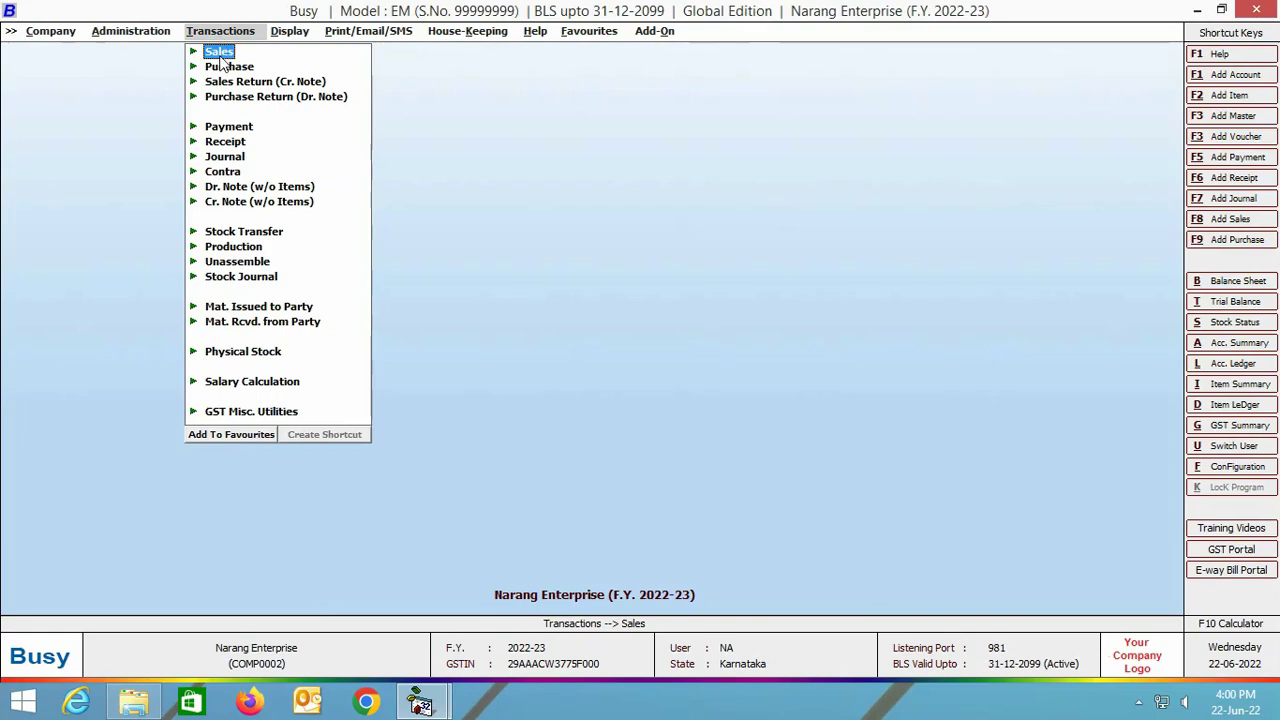
pyautogui.click(220, 52)
pyautogui.click(248, 67)
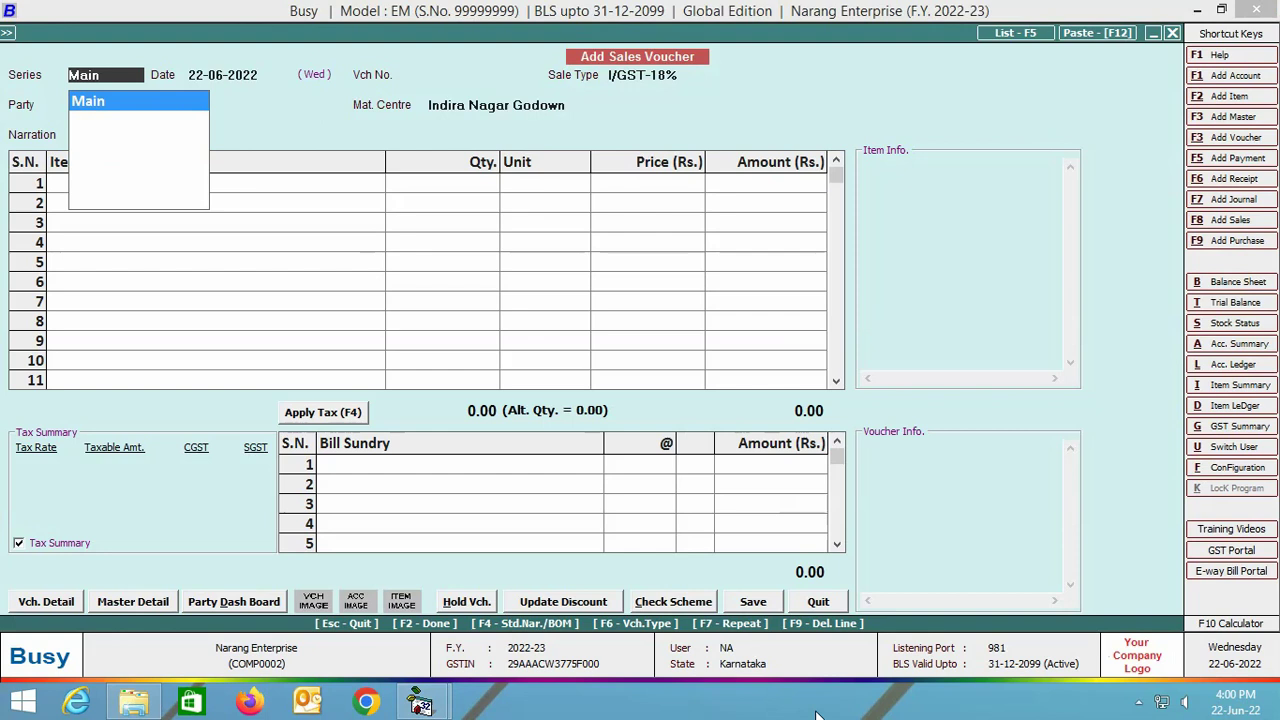
pyautogui.press('Return')
pyautogui.press('Return')
pyautogui.press('Return')
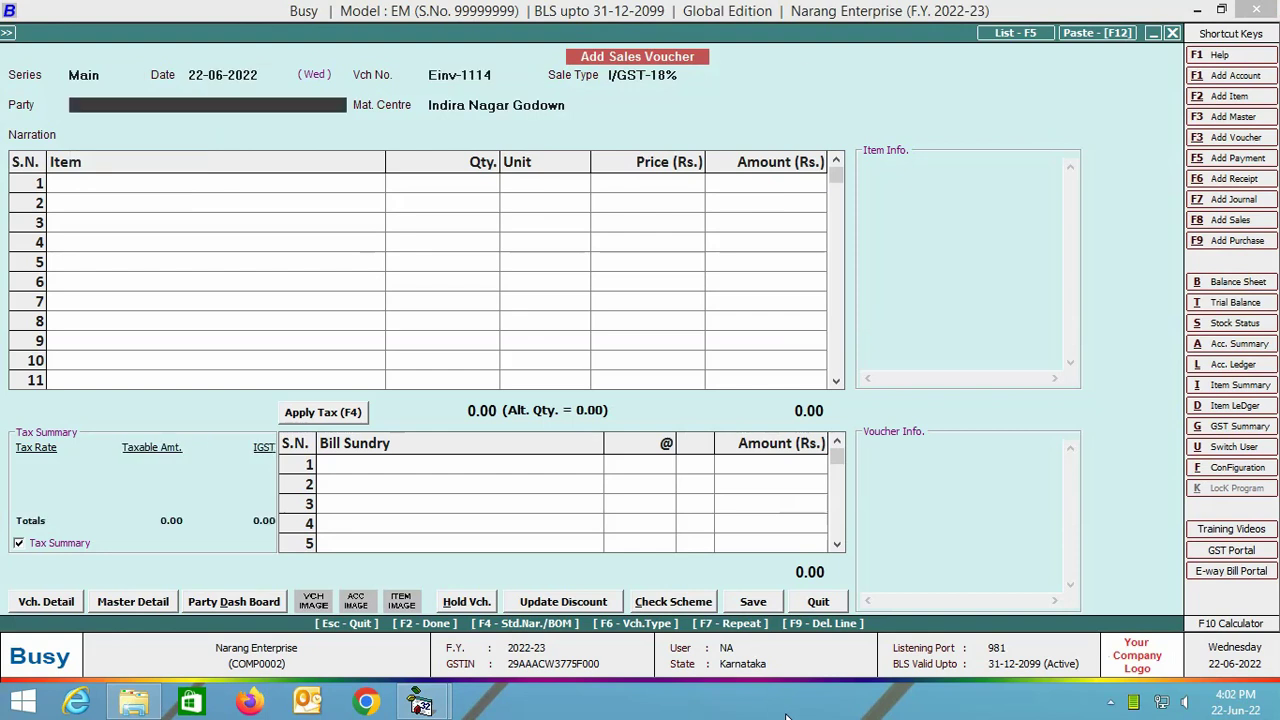
pyautogui.write('aks')
pyautogui.press('Return')
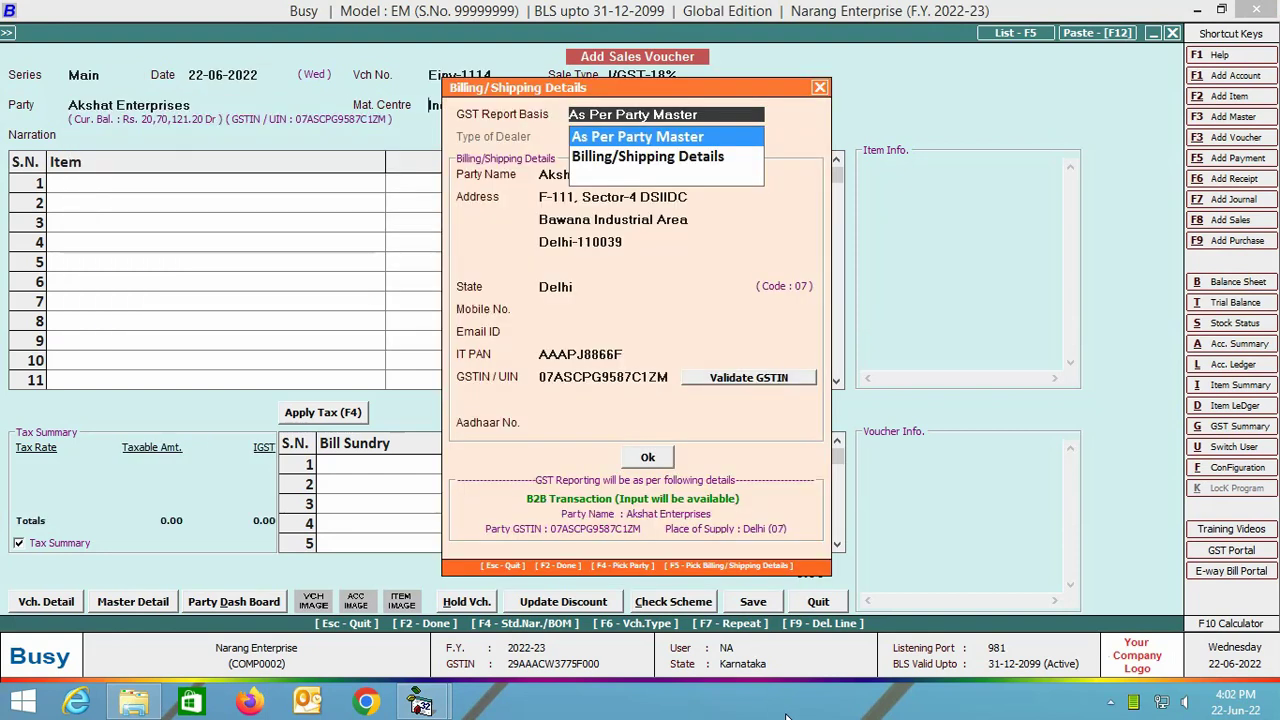
pyautogui.press('Return')
pyautogui.press('Return')
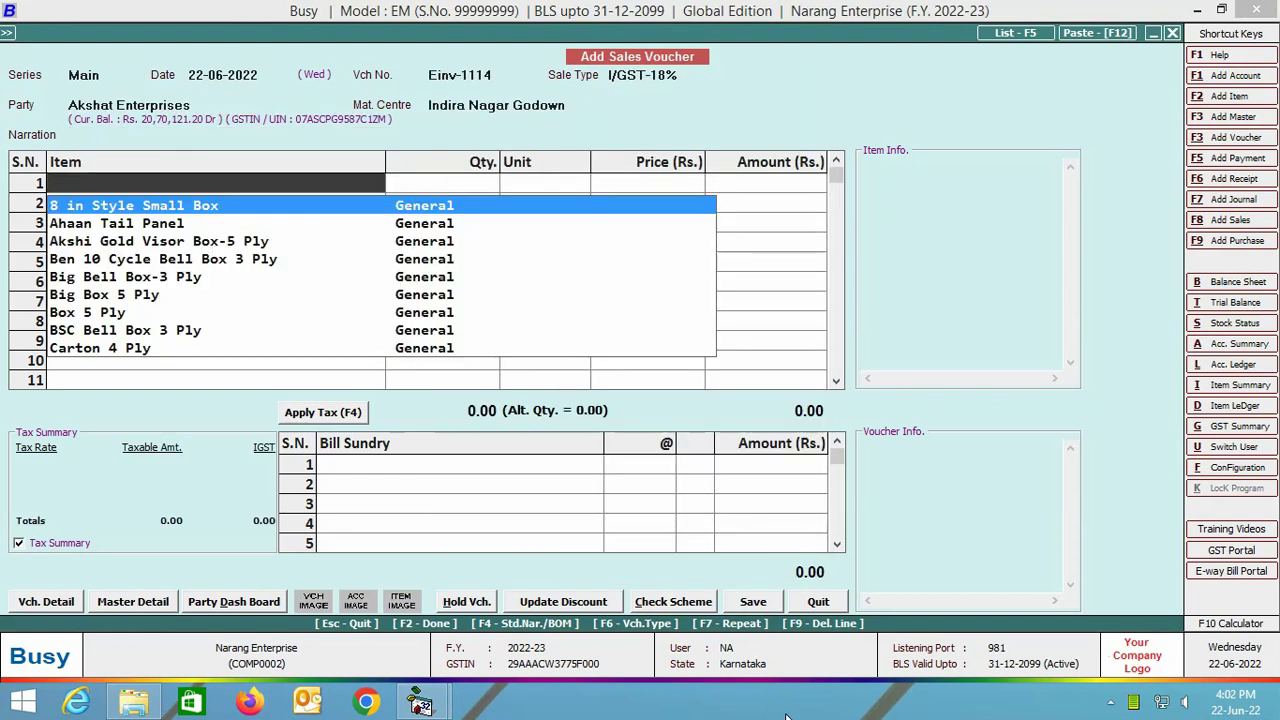
# Bill 1000 pieces of 8 in Style Small Box at 87 with 18% IGST
pyautogui.press('Return')
pyautogui.write('1000')
pyautogui.press('Return')
pyautogui.press('Return')
pyautogui.write('87')
pyautogui.press('Return')
pyautogui.press('Return')
pyautogui.press('Return')
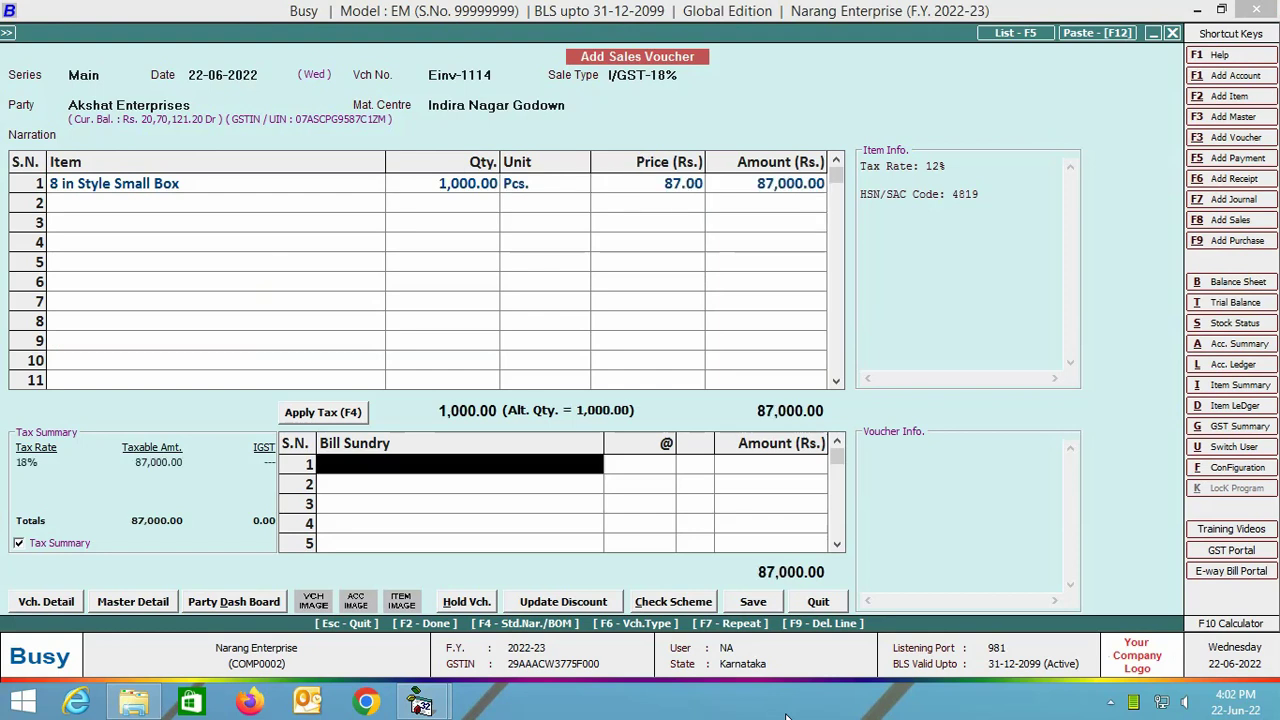
pyautogui.press('F4')
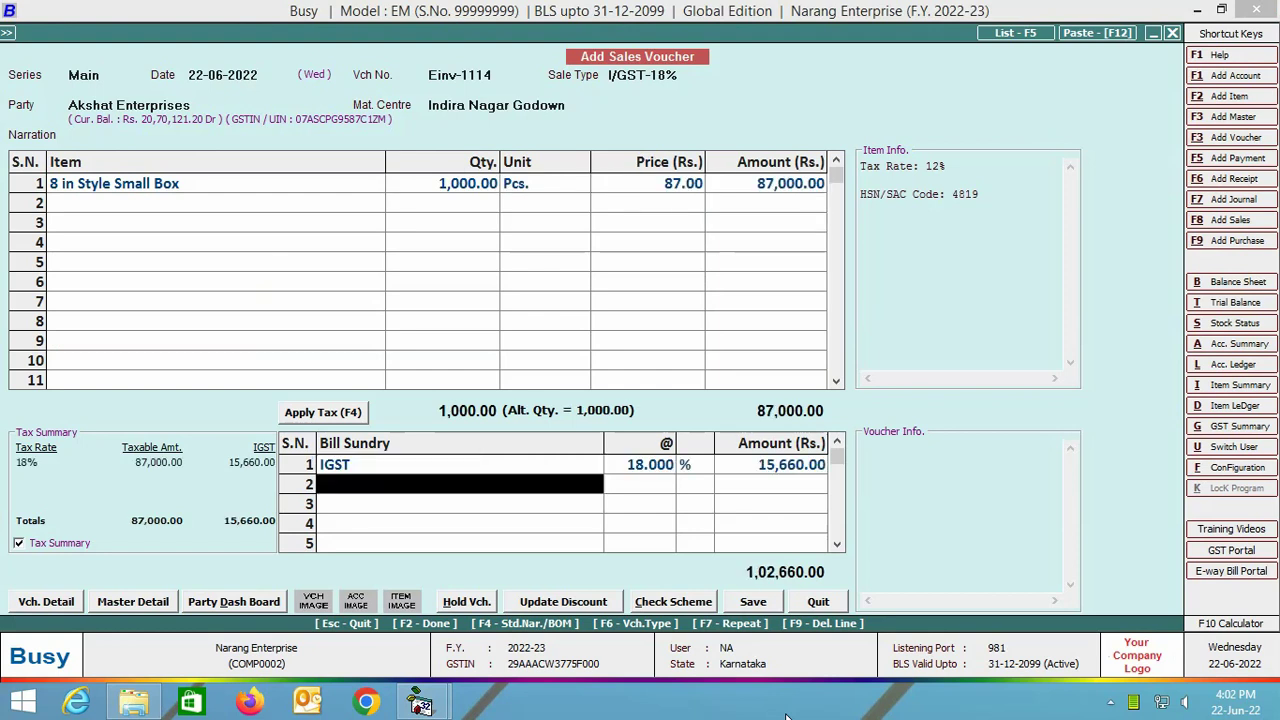
pyautogui.press('Return')
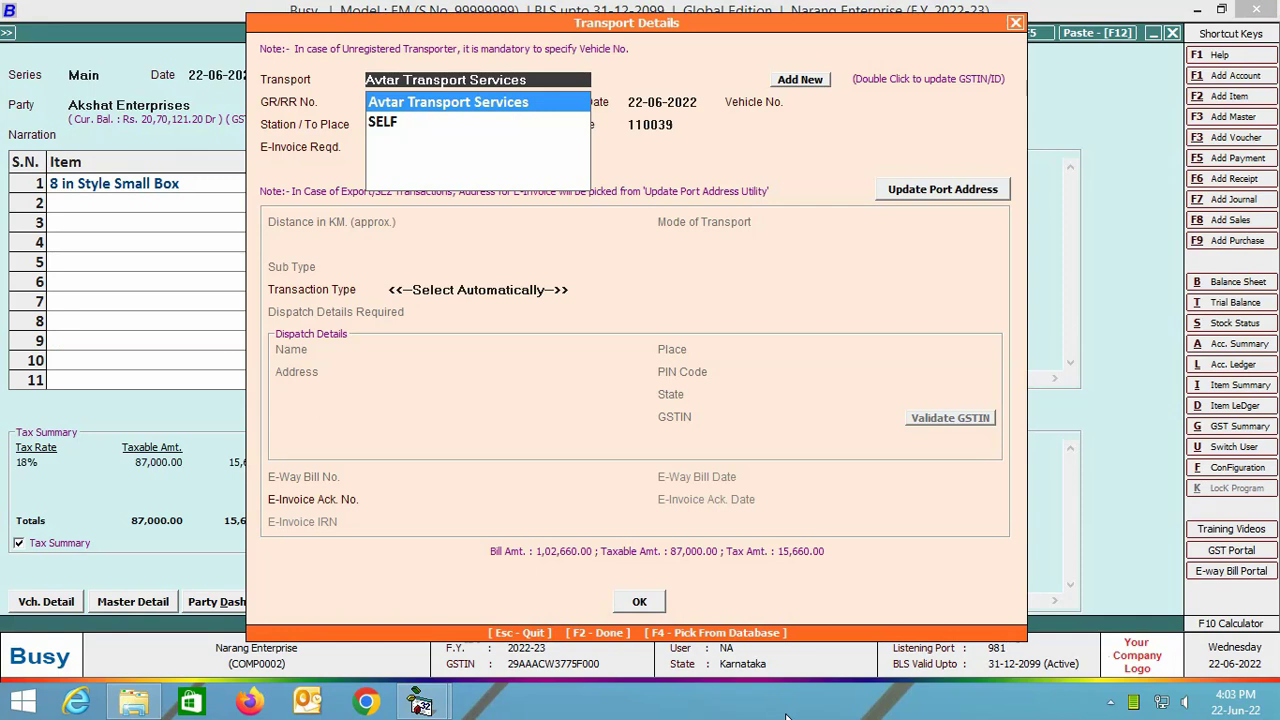
# Enter Avtar Transport Services as transporter with GR/RR No. 98111 and the vehicle number
pyautogui.press('Return')
pyautogui.write('98111')
pyautogui.press('Return')
pyautogui.press('Return')
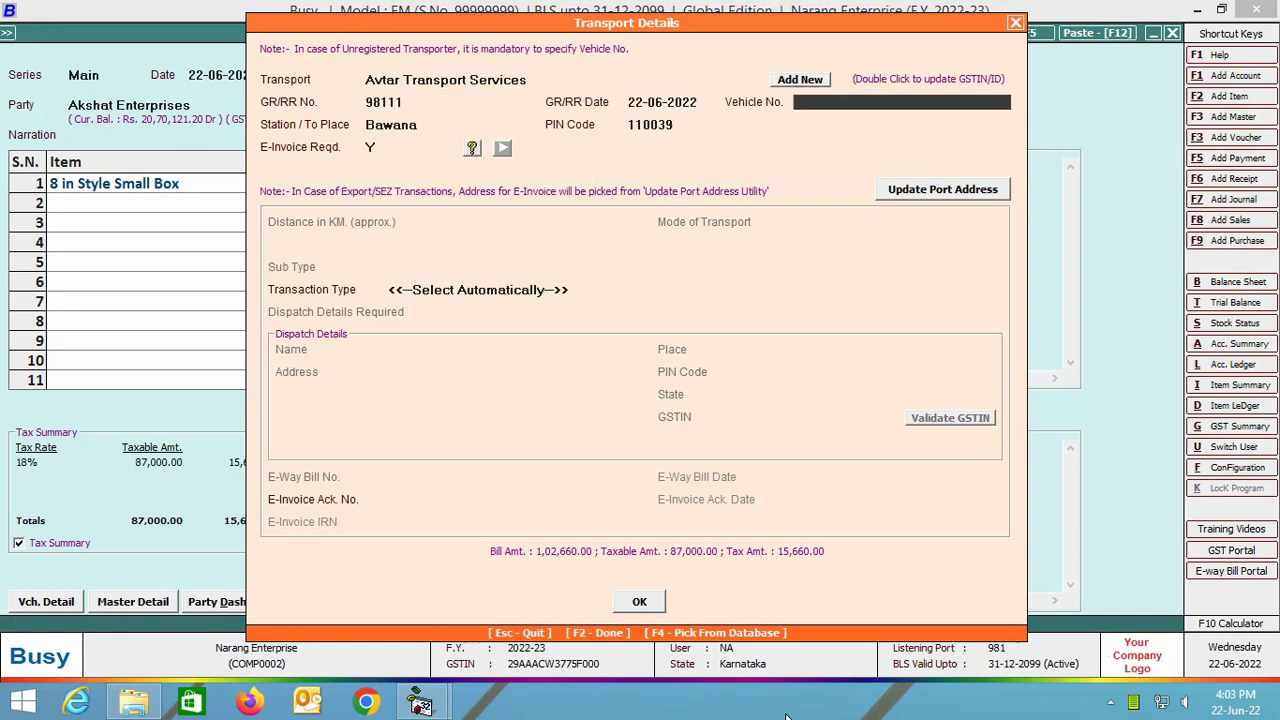
pyautogui.write('KA12KA1234')
pyautogui.press('Return')
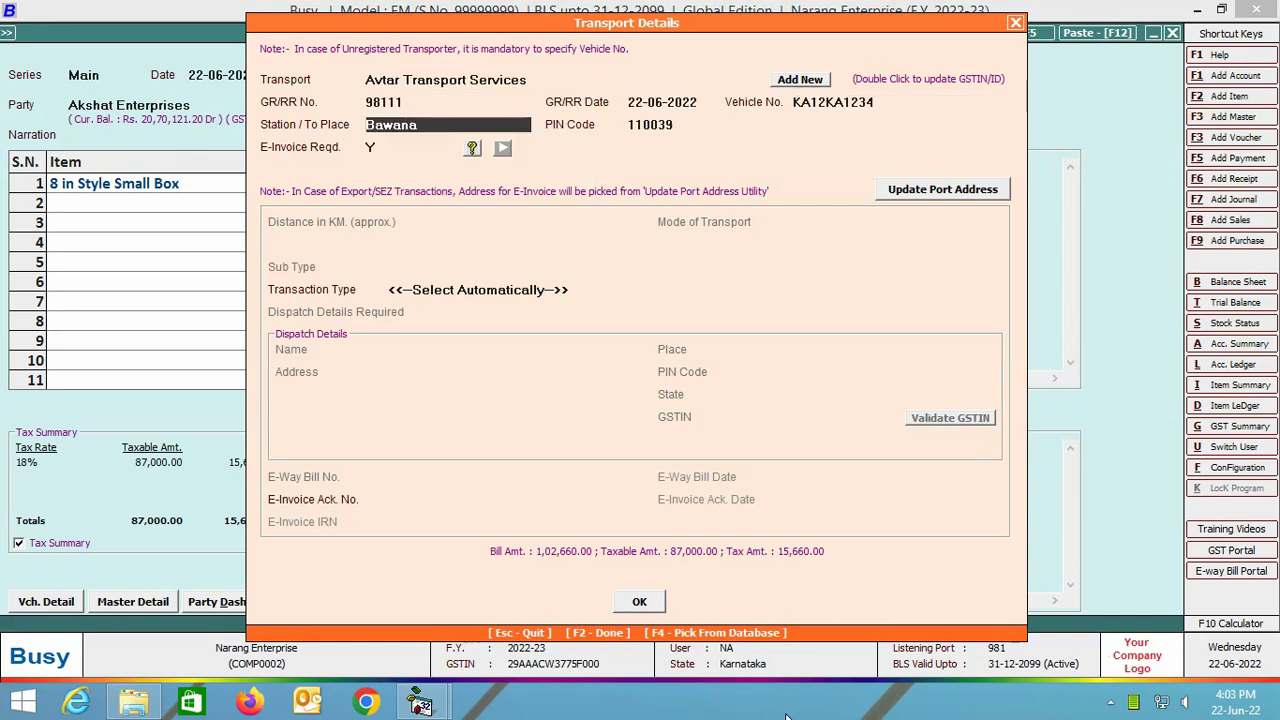
pyautogui.press('Return')
pyautogui.press('Return')
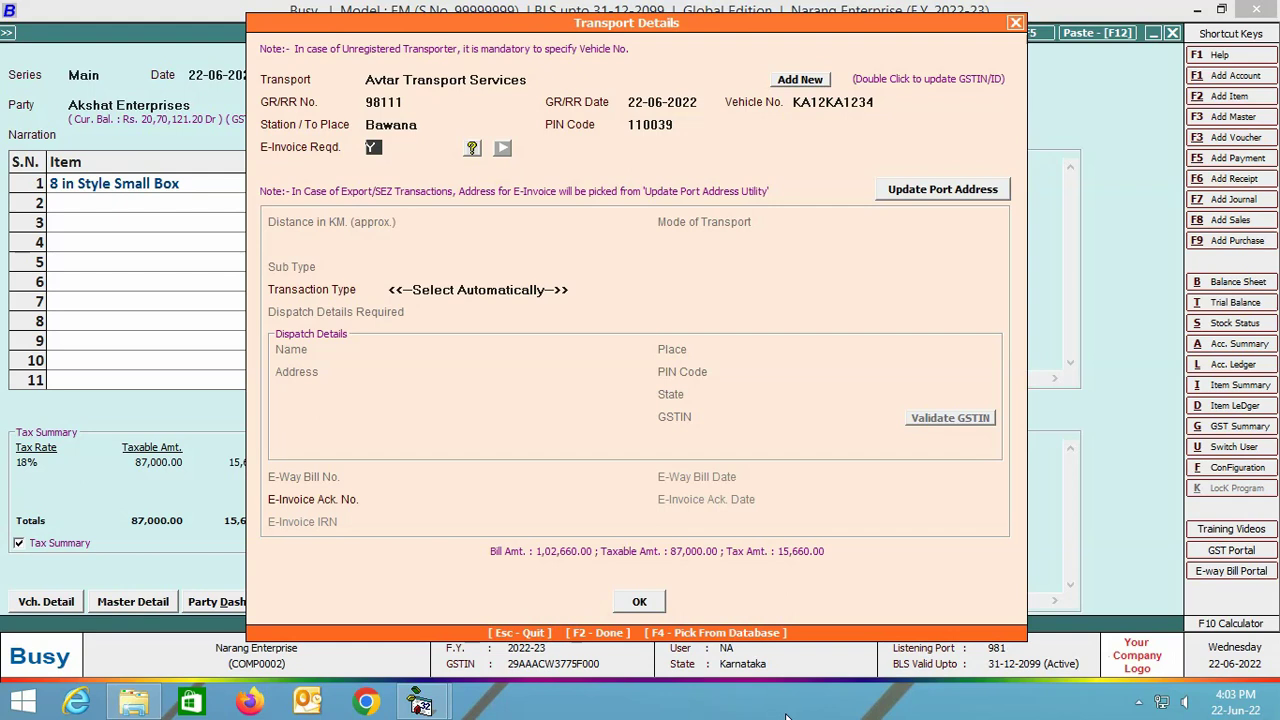
# Keep automatic transaction type and accept transport details to save the voucher
pyautogui.press('Return')
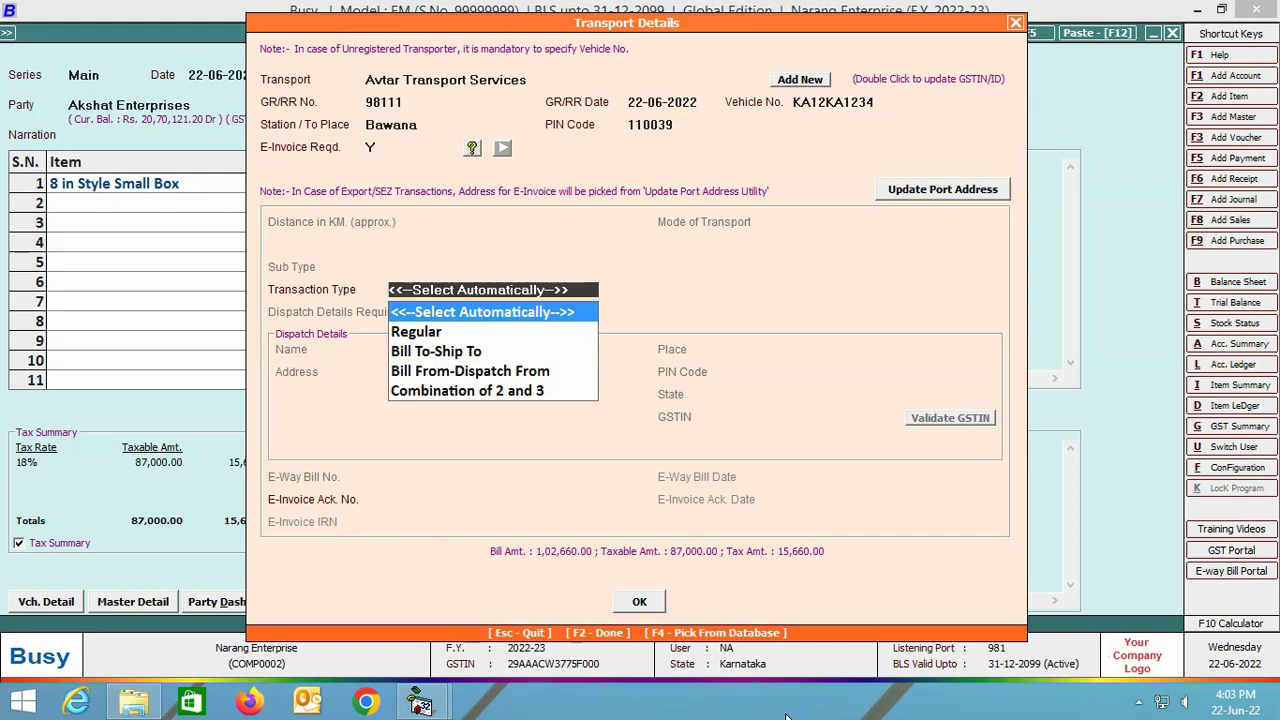
pyautogui.press('Return')
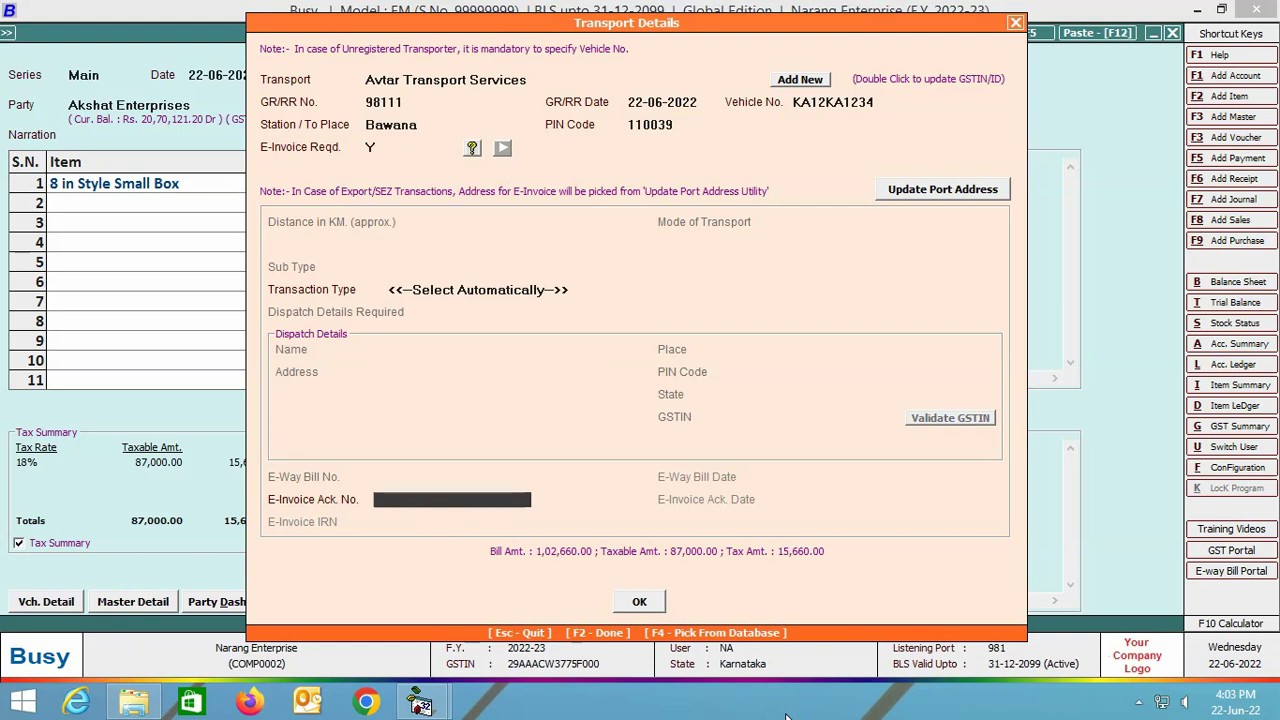
pyautogui.press('Return')
pyautogui.press('Return')
pyautogui.press('Return')
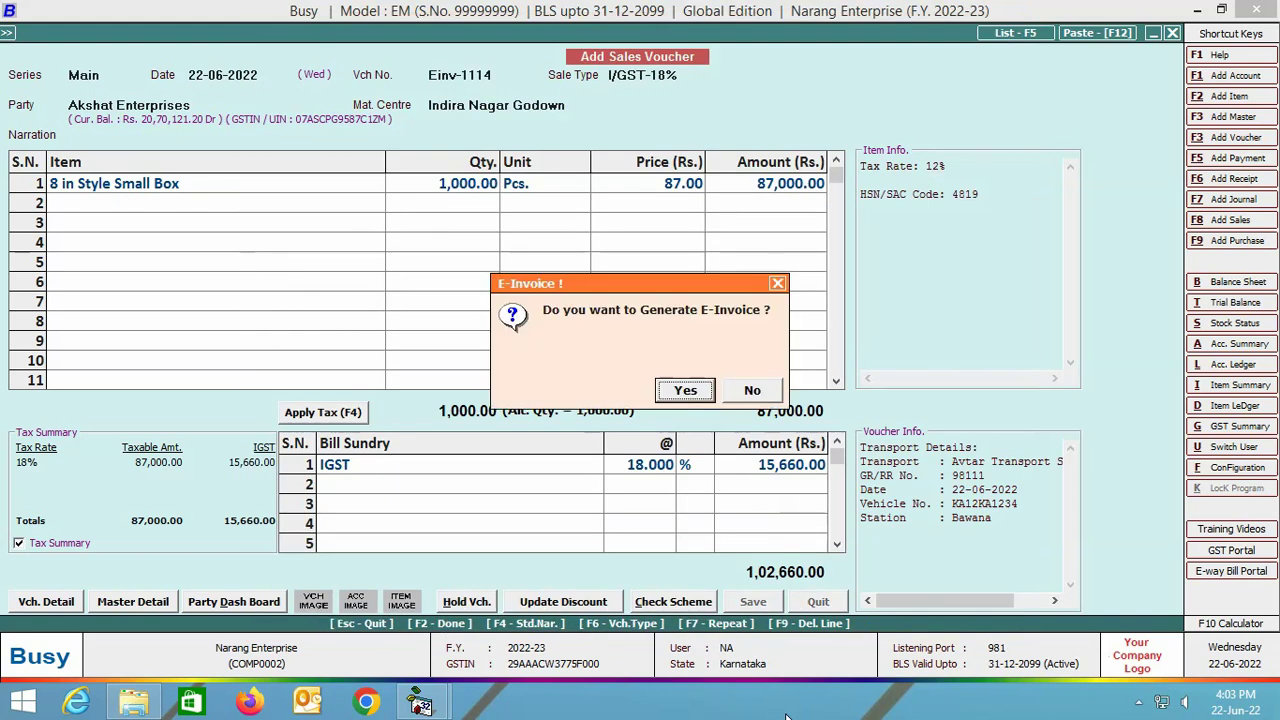
# Choose to generate the e-invoice automatically, keeping the default account naming option
pyautogui.press('Return')
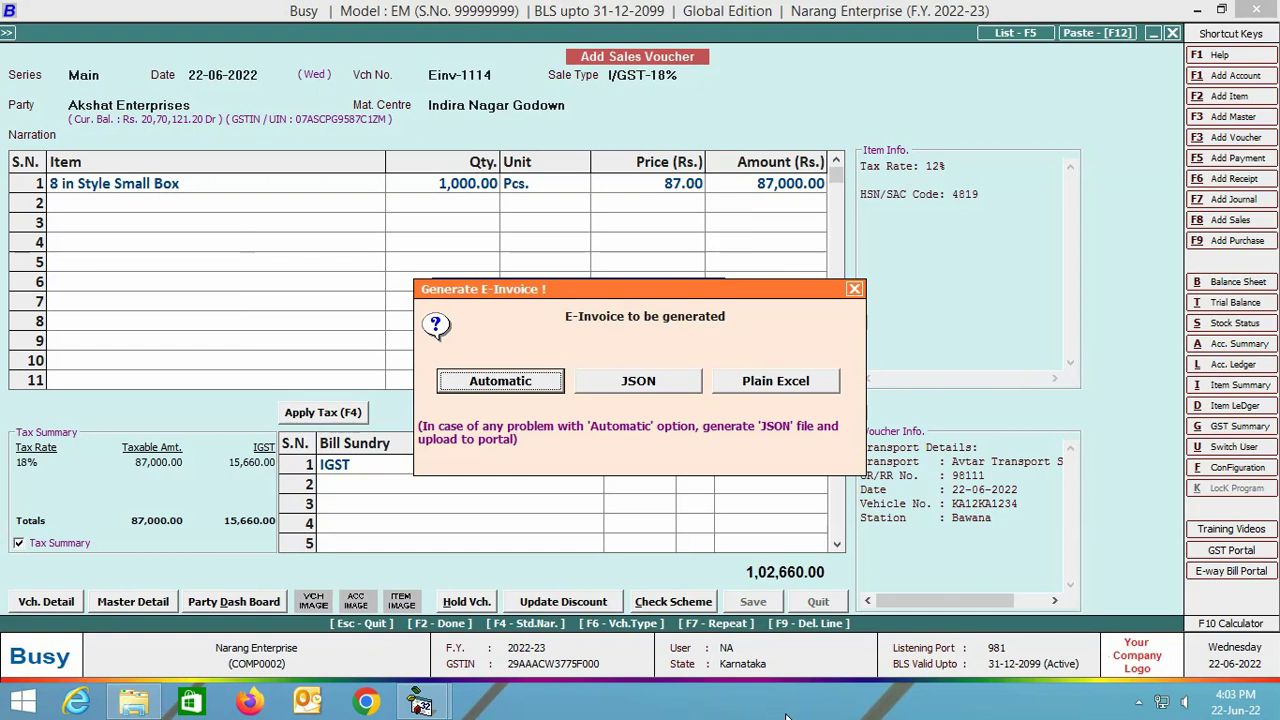
pyautogui.press('Return')
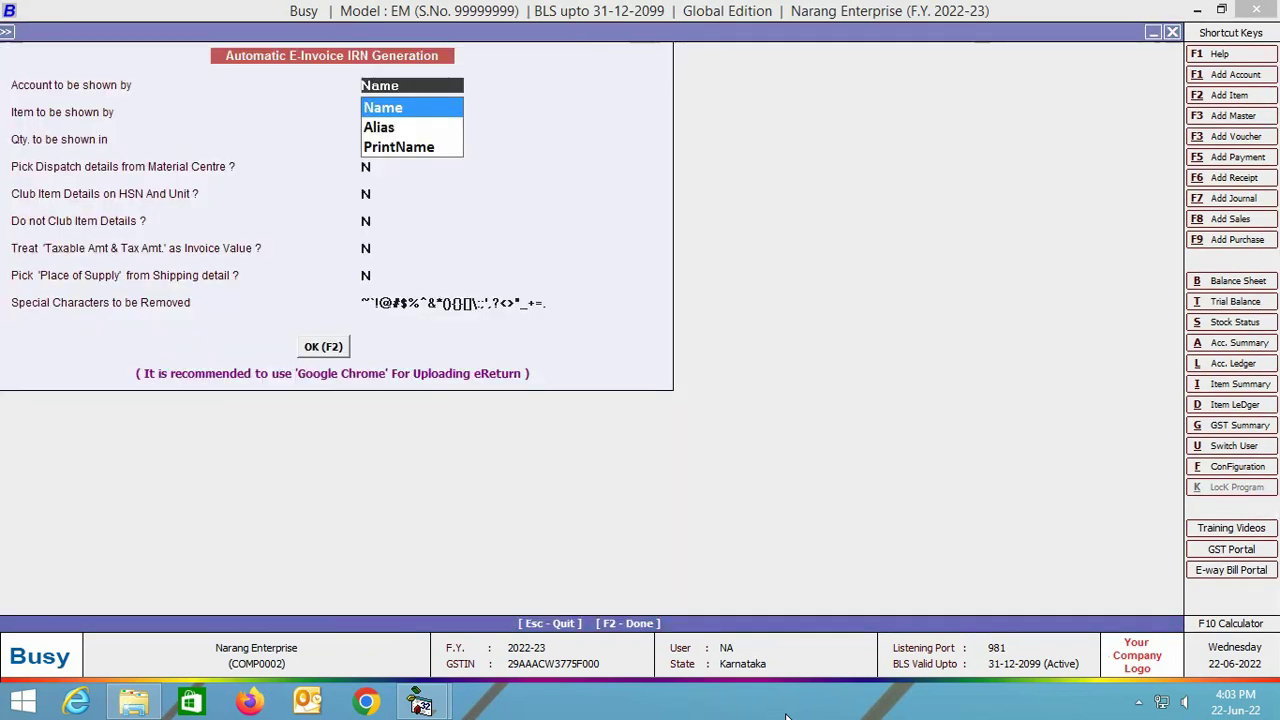
pyautogui.press('Return')
pyautogui.press('Return')
pyautogui.press('Return')
pyautogui.press('Return')
pyautogui.press('Return')
pyautogui.press('Return')
pyautogui.press('Return')
pyautogui.press('Return')
pyautogui.press('Return')
pyautogui.press('Return')
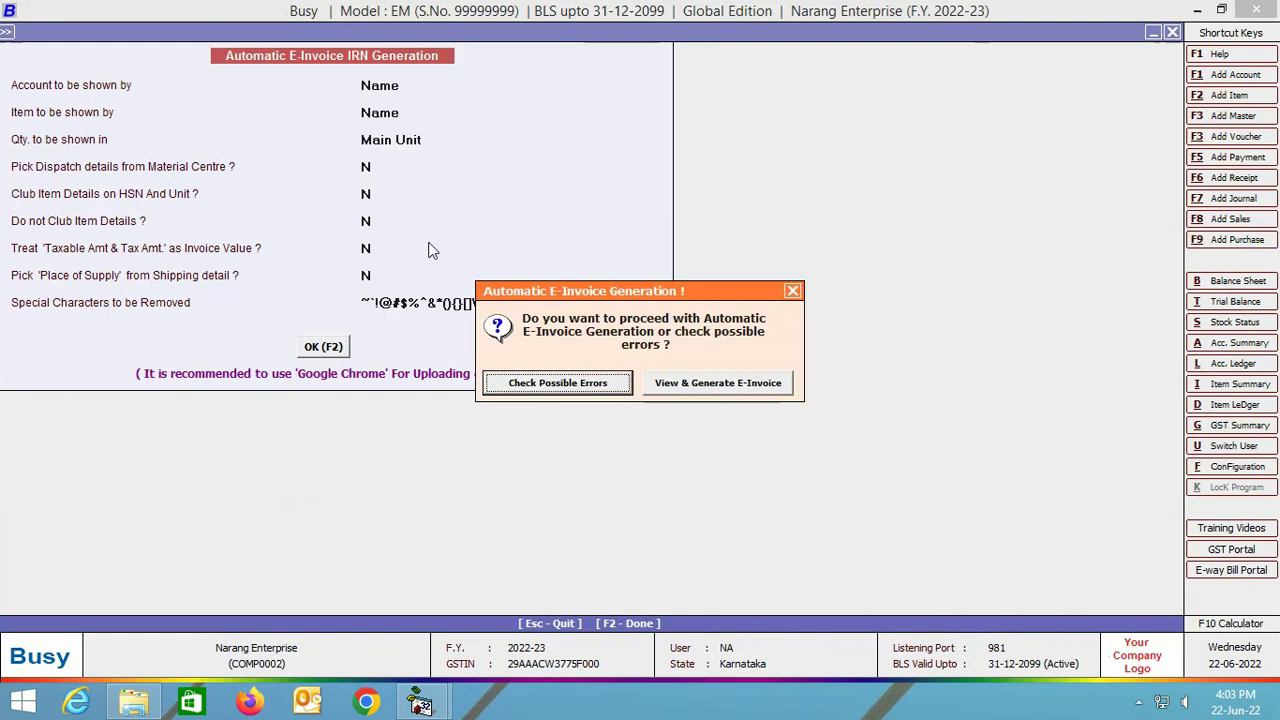
# Confirm Einv-1114 has no invalid e-invoice entries, then preview its B2B e-invoice details
pyautogui.click(613, 379)
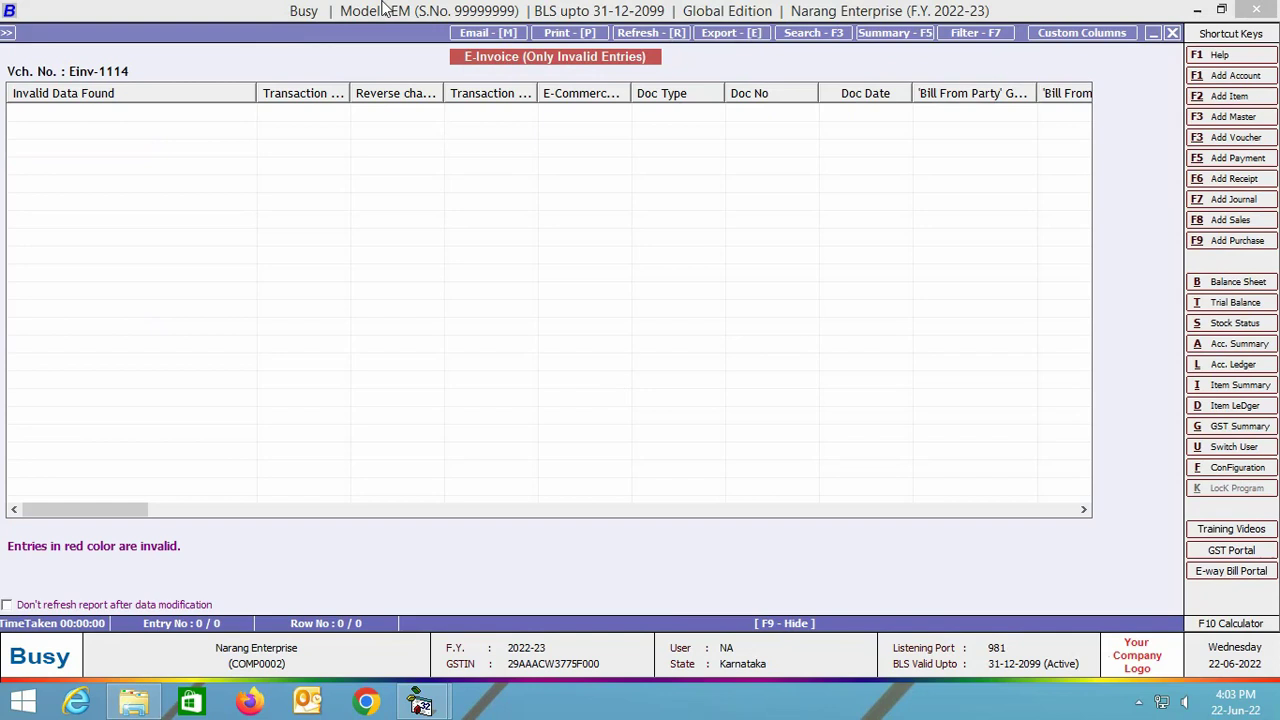
pyautogui.press('Escape')
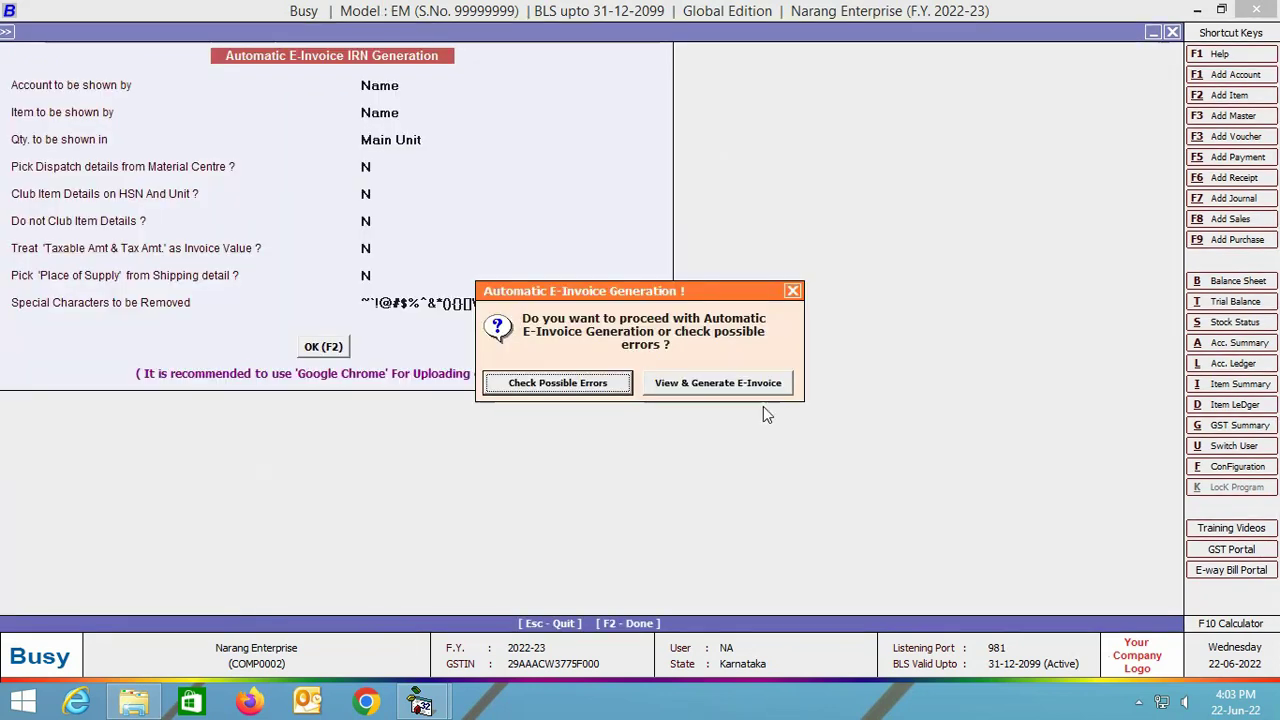
pyautogui.press('Tab')
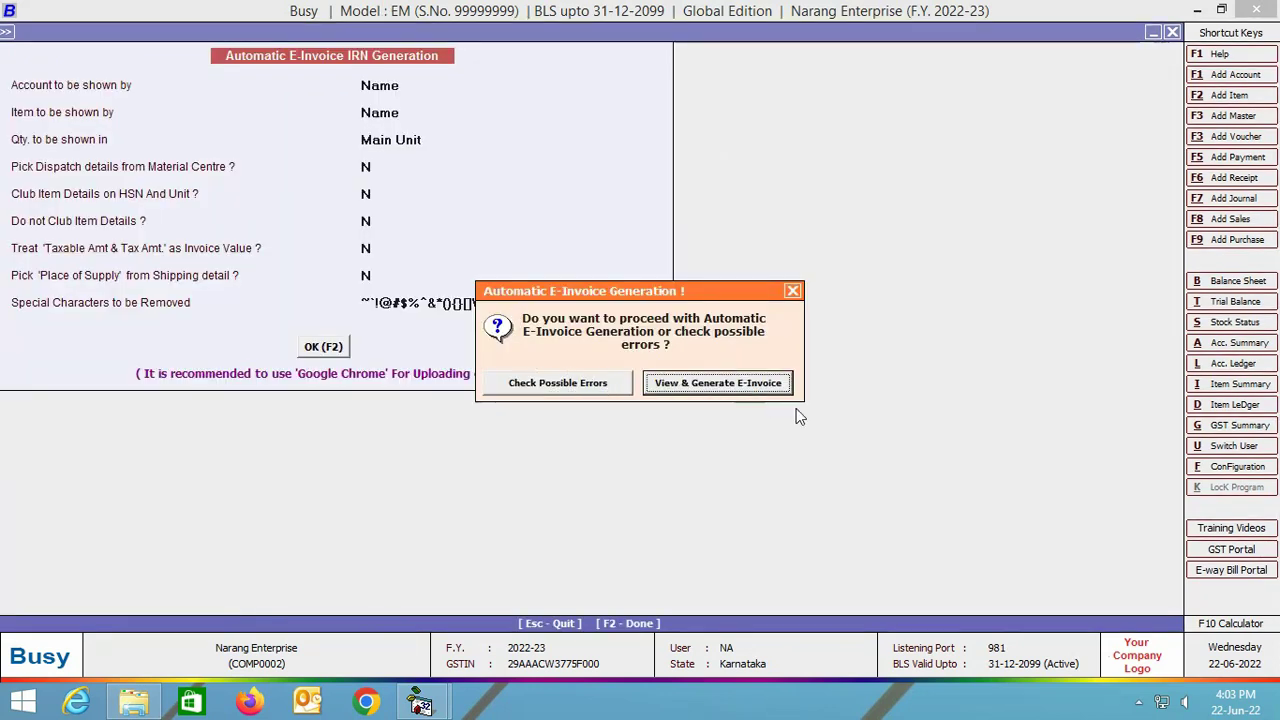
pyautogui.click(757, 389)
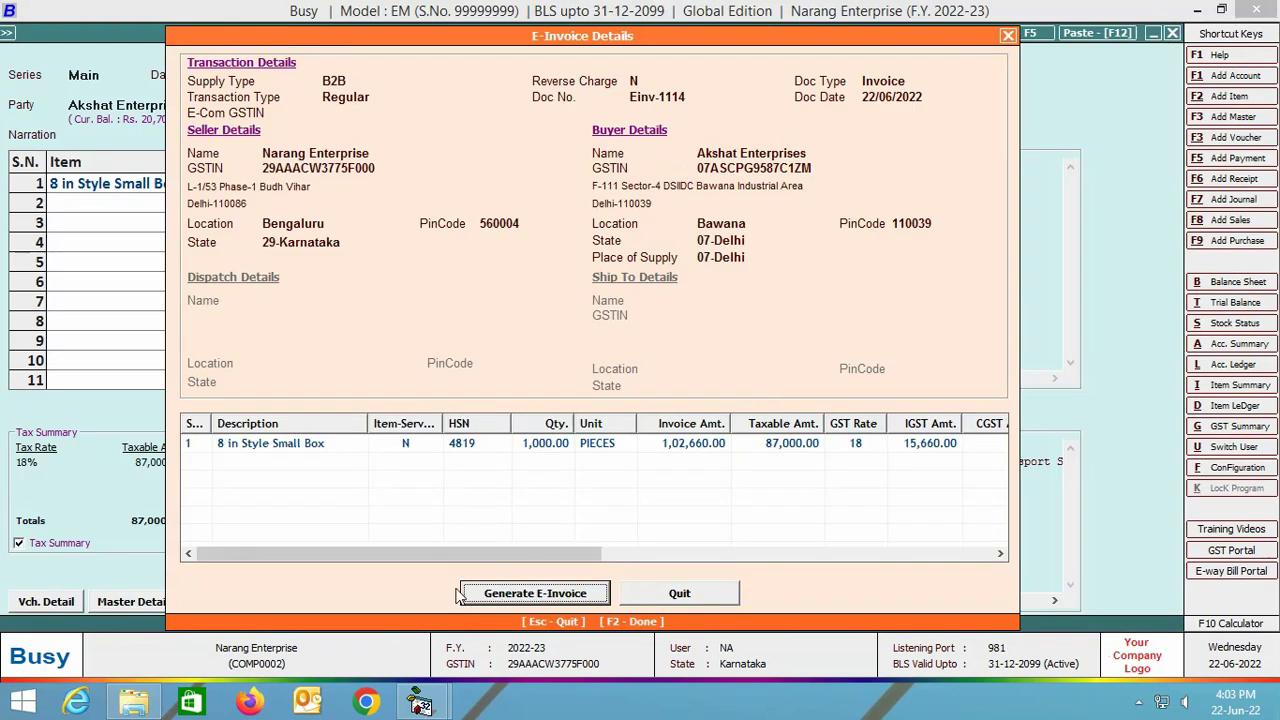
# Generate Einv-1114's e-invoice, acknowledge its Ack. No., and print the PDF with IRN and QR code
pyautogui.click(518, 598)
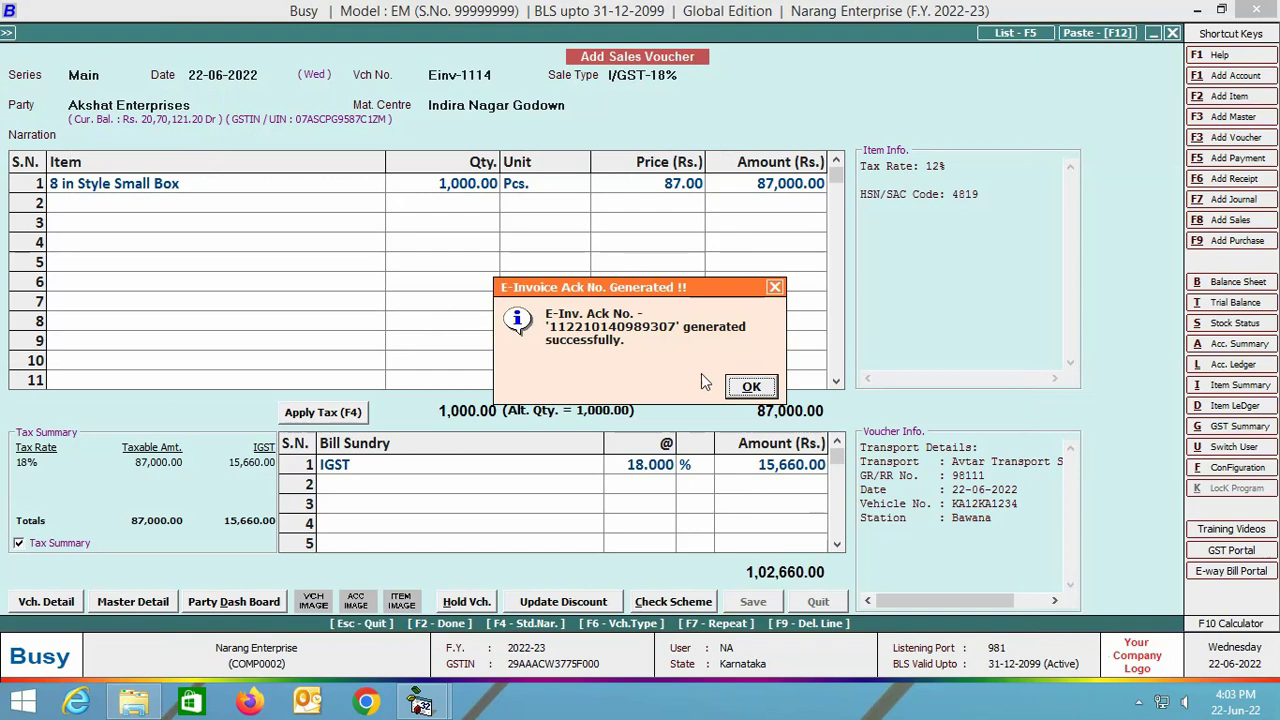
pyautogui.click(751, 386)
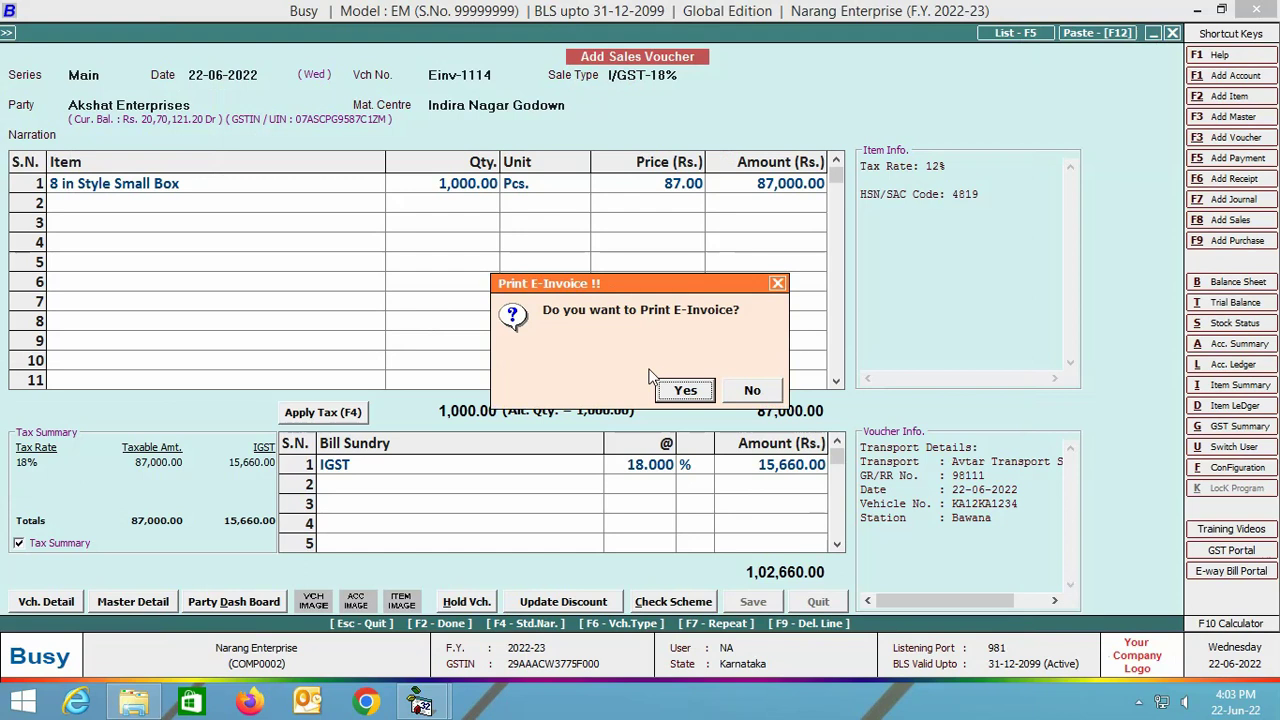
pyautogui.click(706, 394)
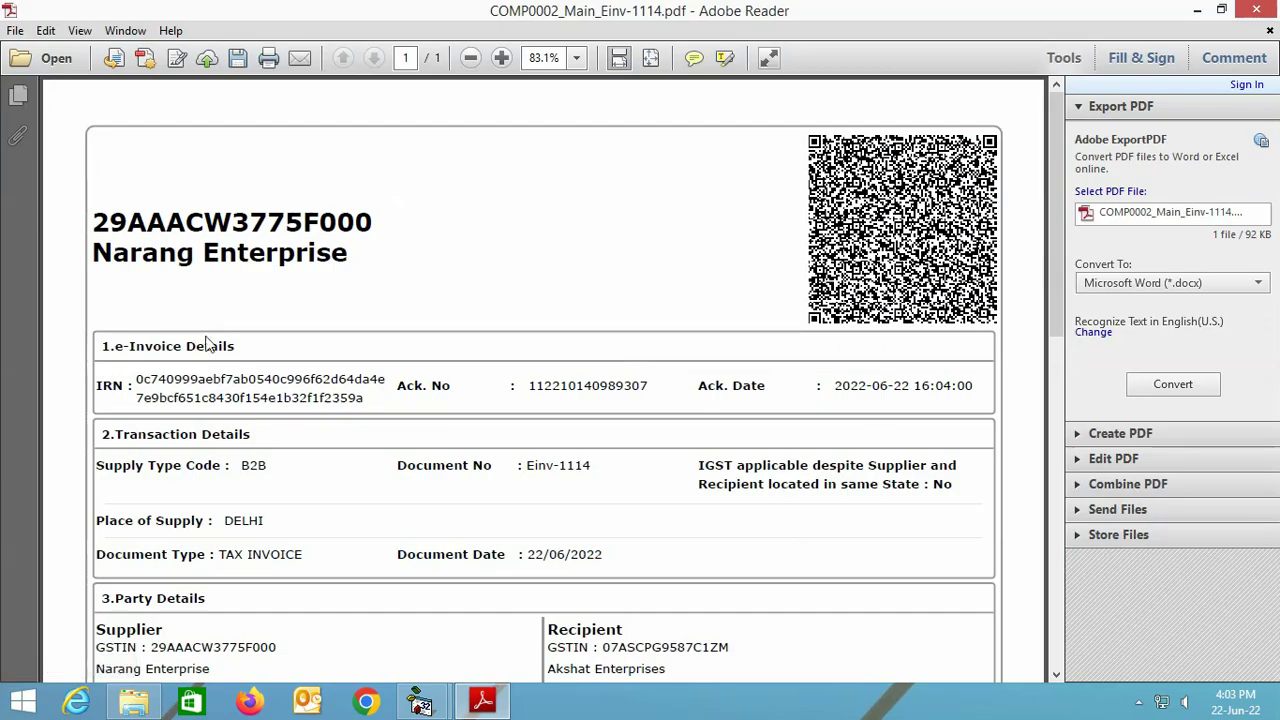
# Review the e-invoice PDF in Adobe Reader, then close it
pyautogui.moveTo(1052, 260); pyautogui.dragTo(1020, 265)
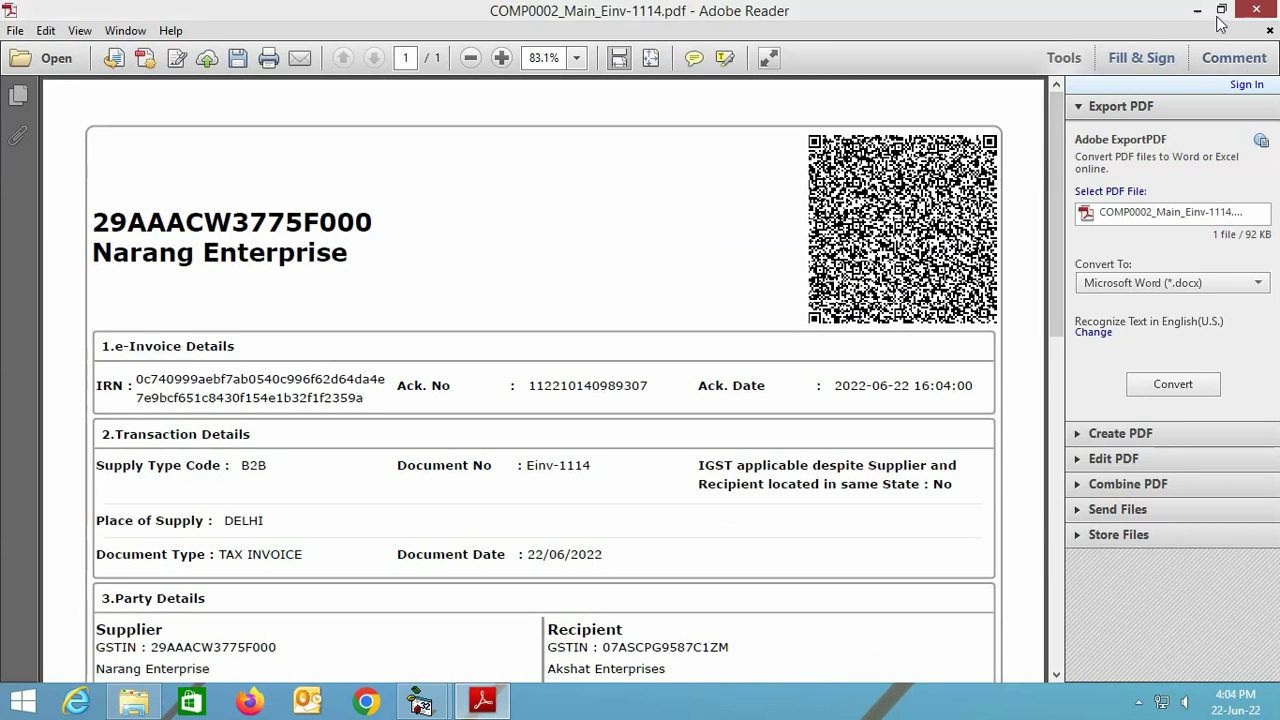
pyautogui.click(1256, 10)
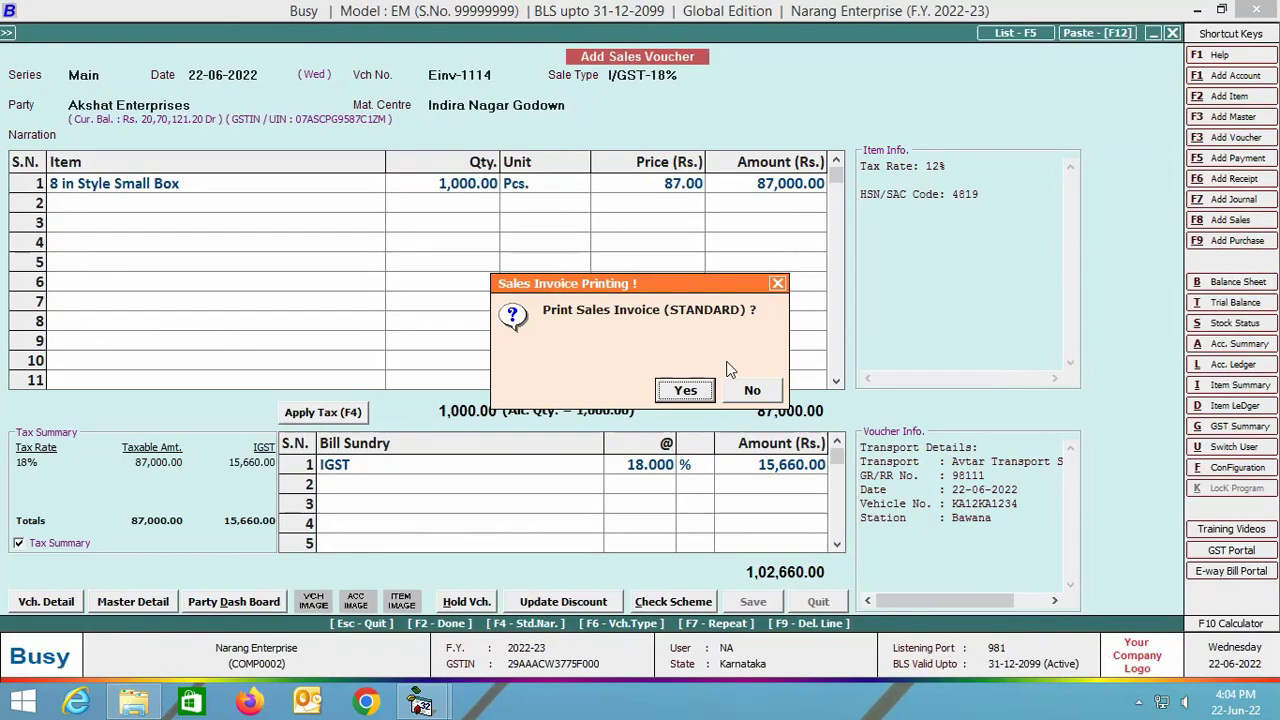
# Preview a single STANDARD-format tax invoice for Einv-1114 showing IRN and QR code, then close it
pyautogui.click(686, 392)
pyautogui.press('Return')
pyautogui.press('Return')
pyautogui.press('Return')
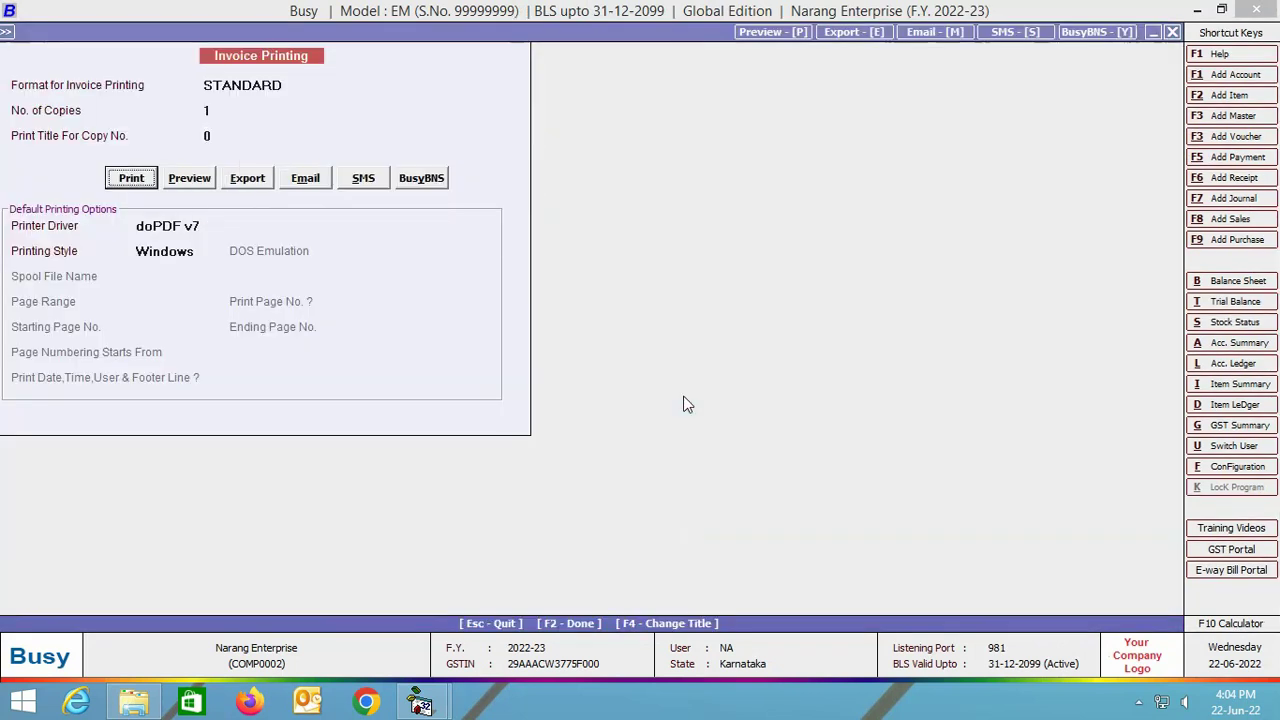
pyautogui.press('Right')
pyautogui.press('Return')
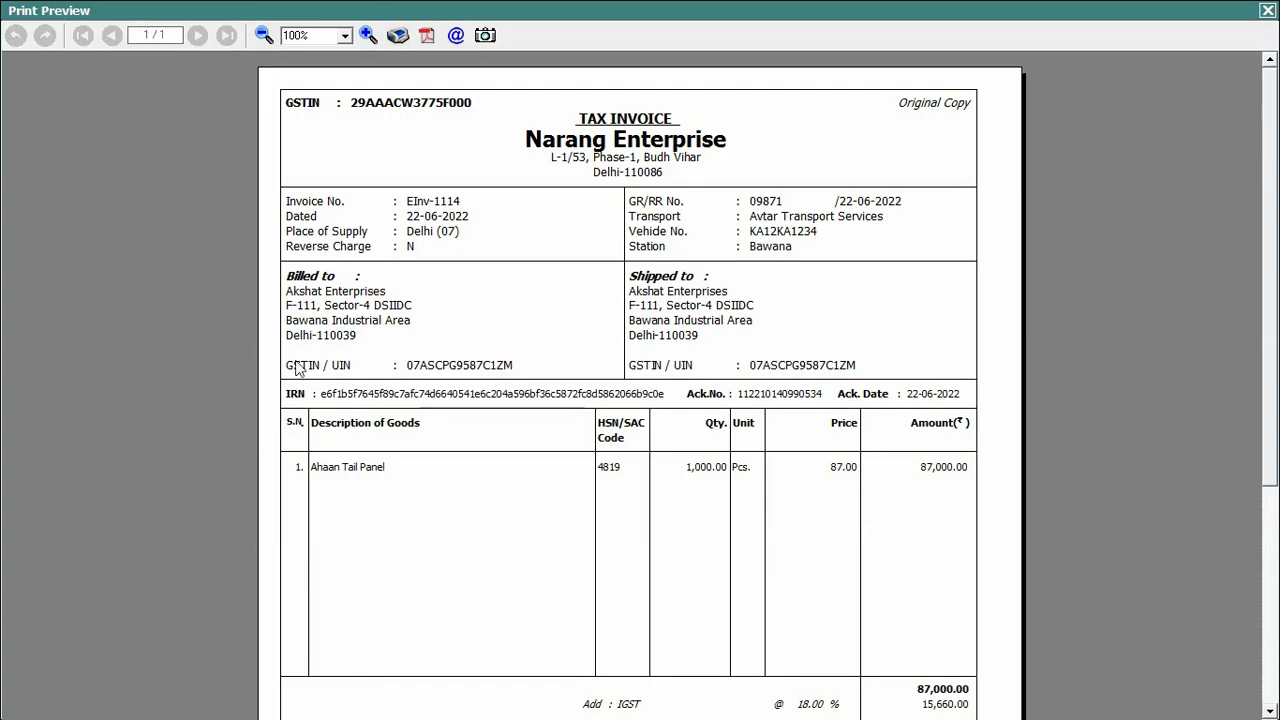
pyautogui.moveTo(1272, 258); pyautogui.dragTo(1272, 490)
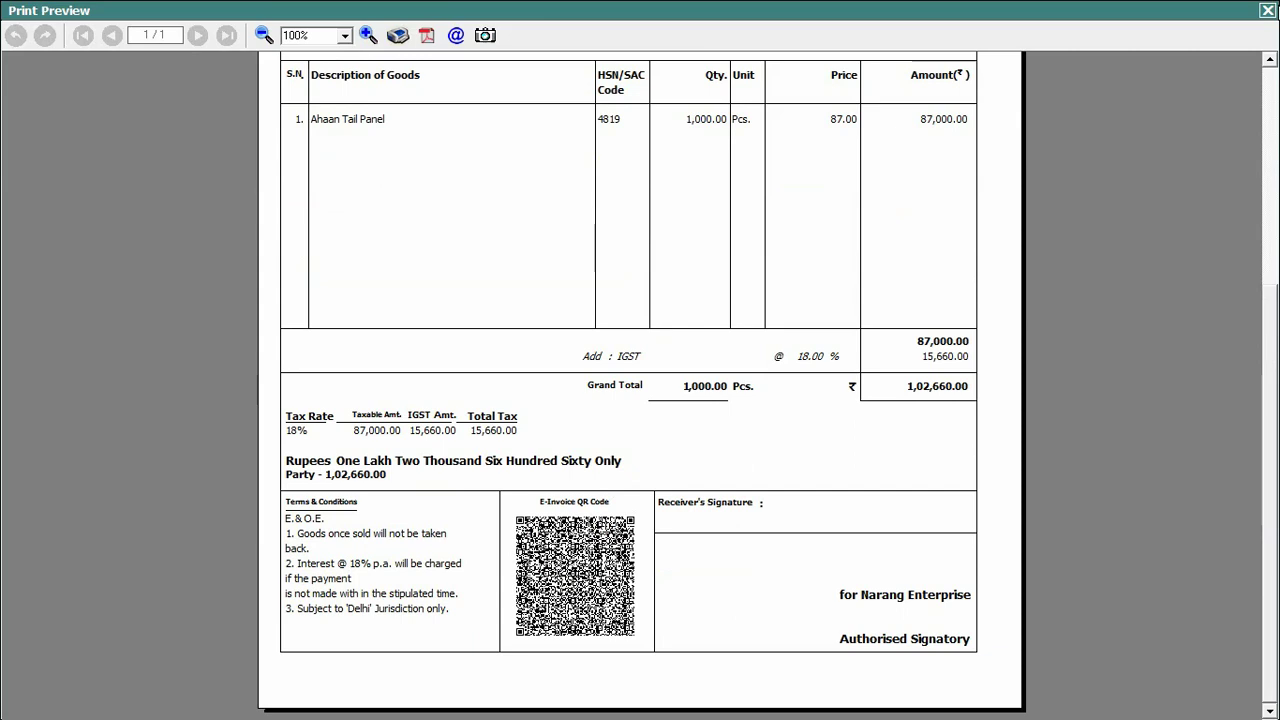
pyautogui.press('Escape')
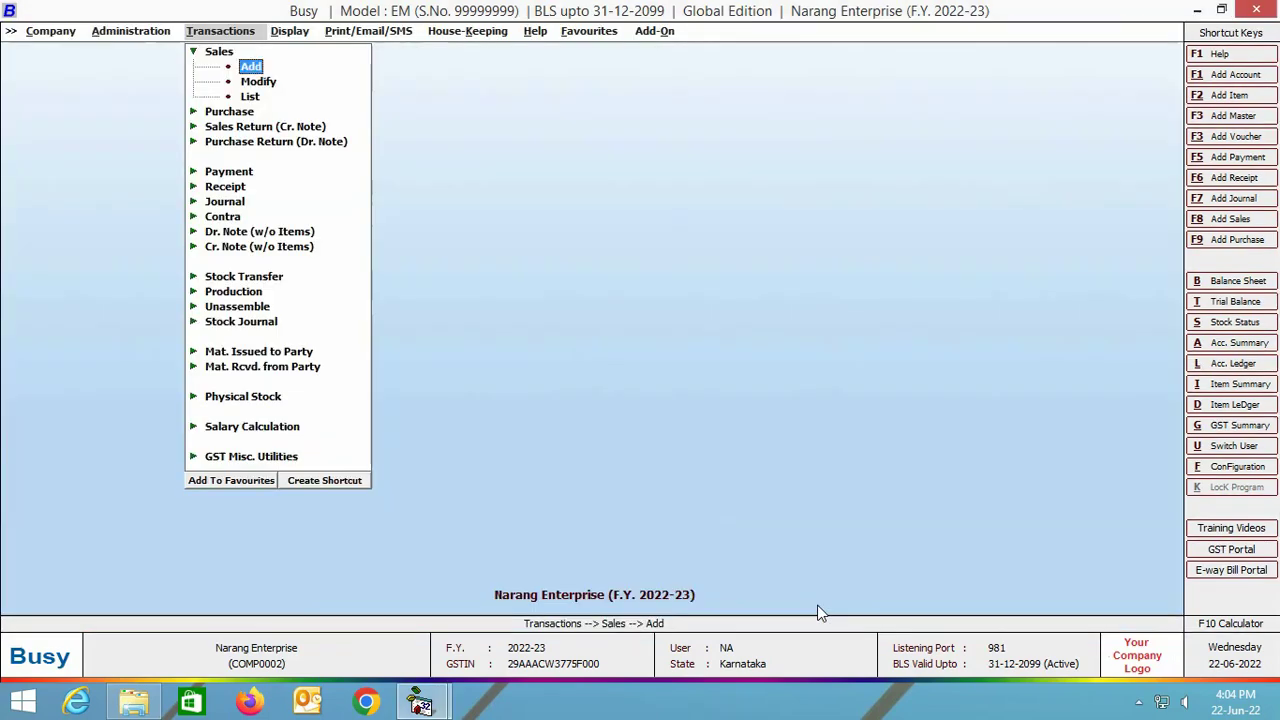
# Reopen sales voucher Einv-1114 from the Main series via Sales > Modify
pyautogui.press('Escape')
pyautogui.click(268, 84)
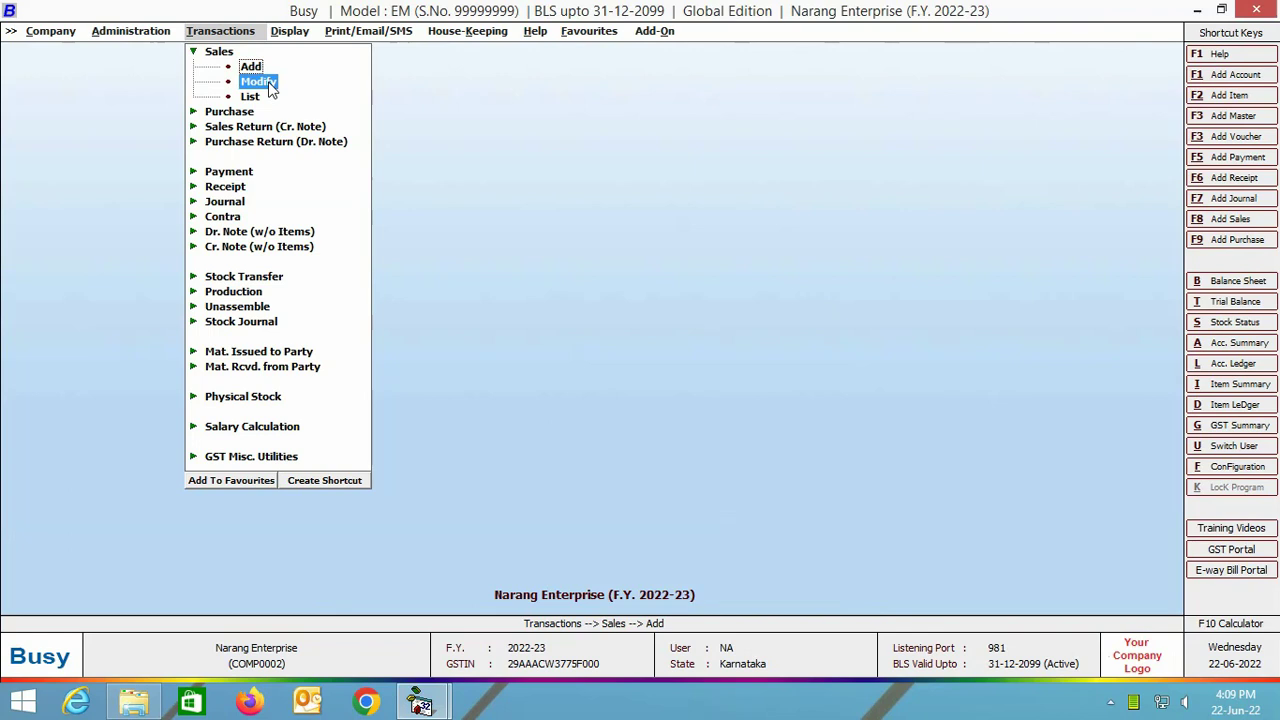
pyautogui.doubleClick(268, 84)
pyautogui.press('Return')
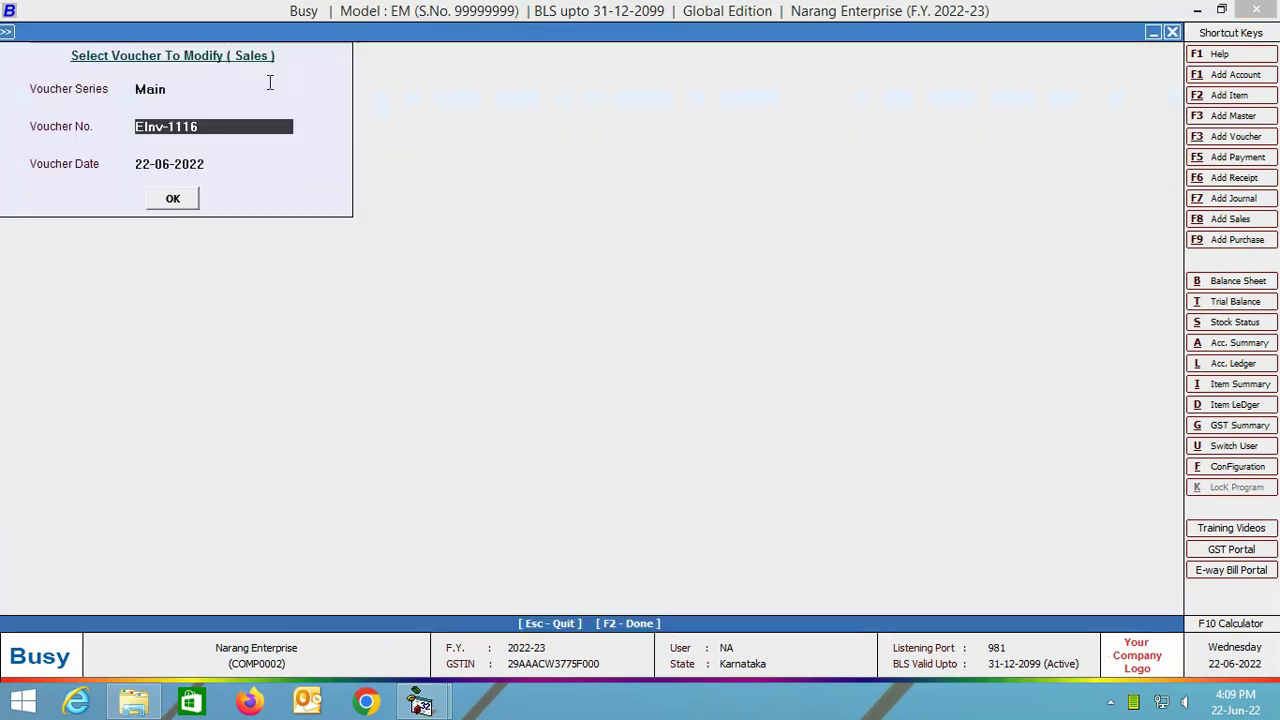
pyautogui.write('Einv-1114')
pyautogui.press('Return')
pyautogui.press('Return')
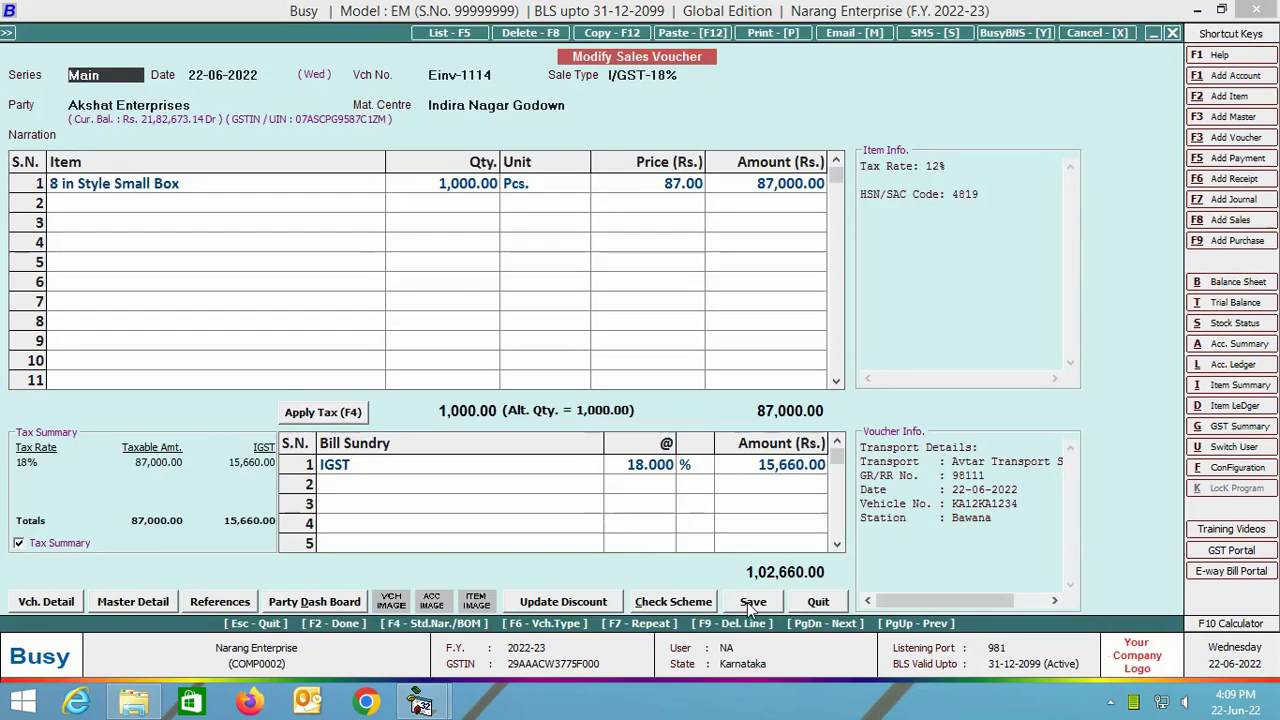
# Check the stored acknowledgement number and IRN in Transport Details, then back out to the main screen
pyautogui.click(752, 603)
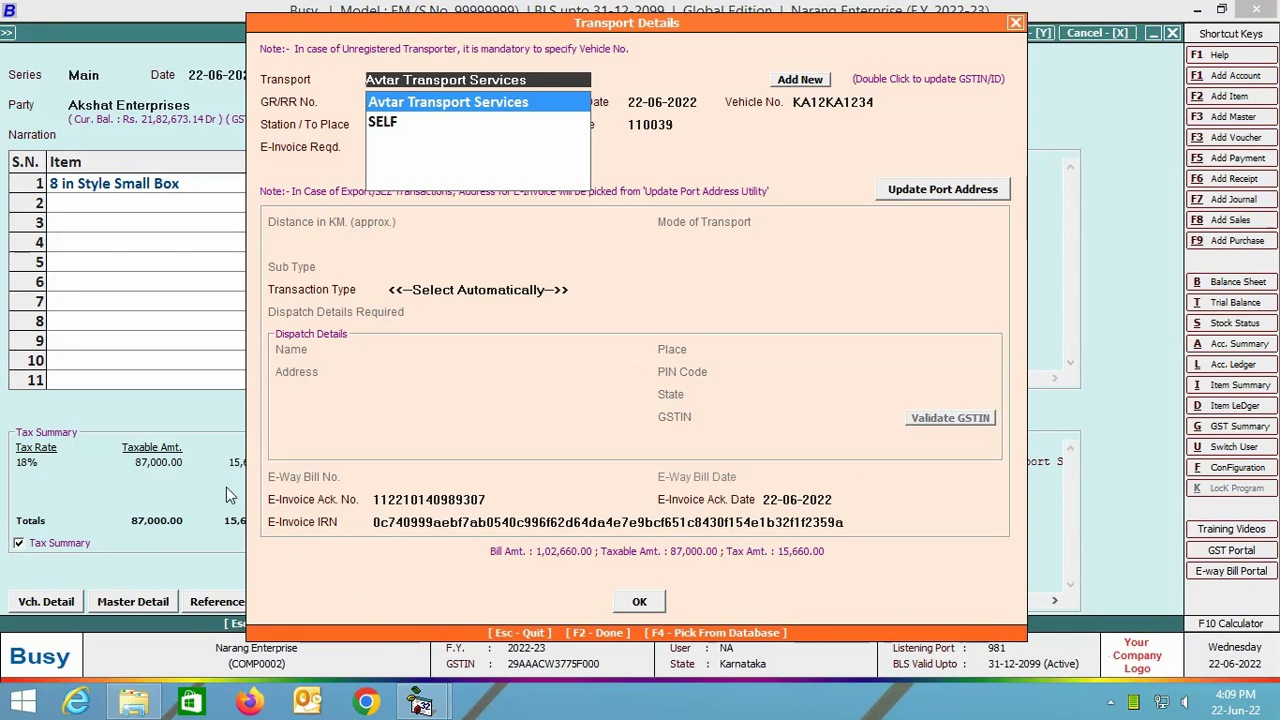
pyautogui.press('F2')
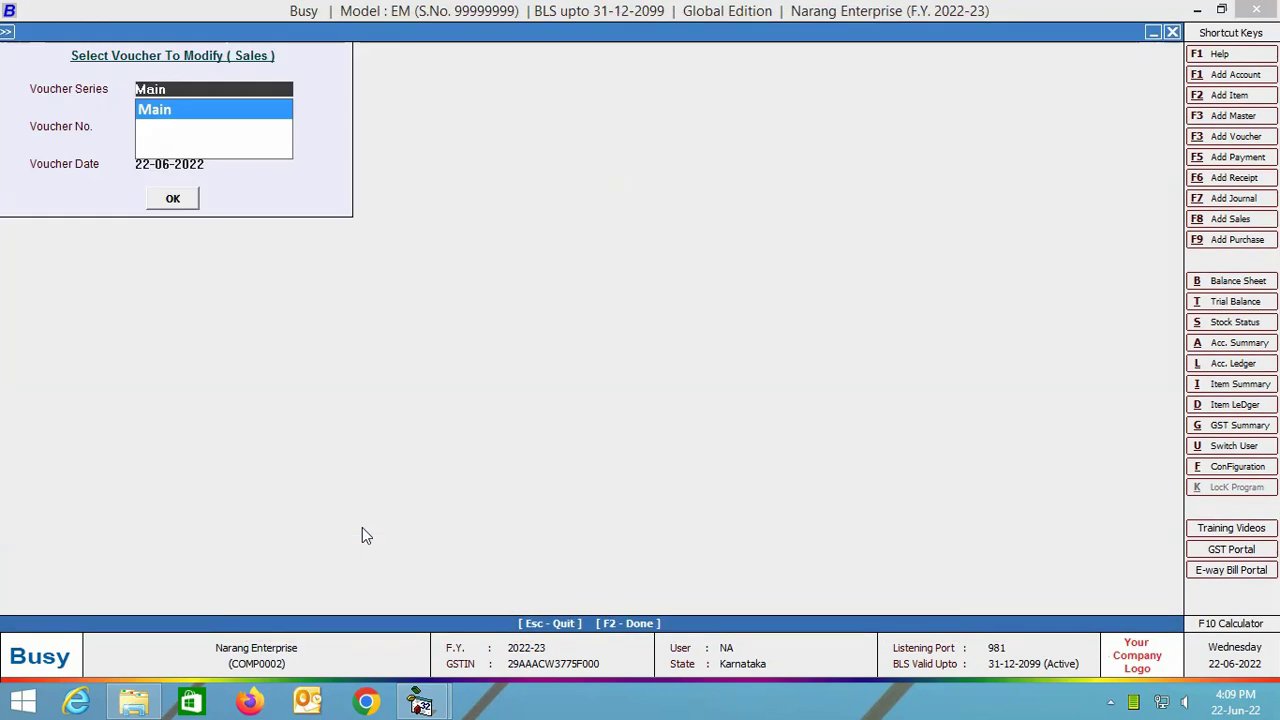
pyautogui.press('Escape')
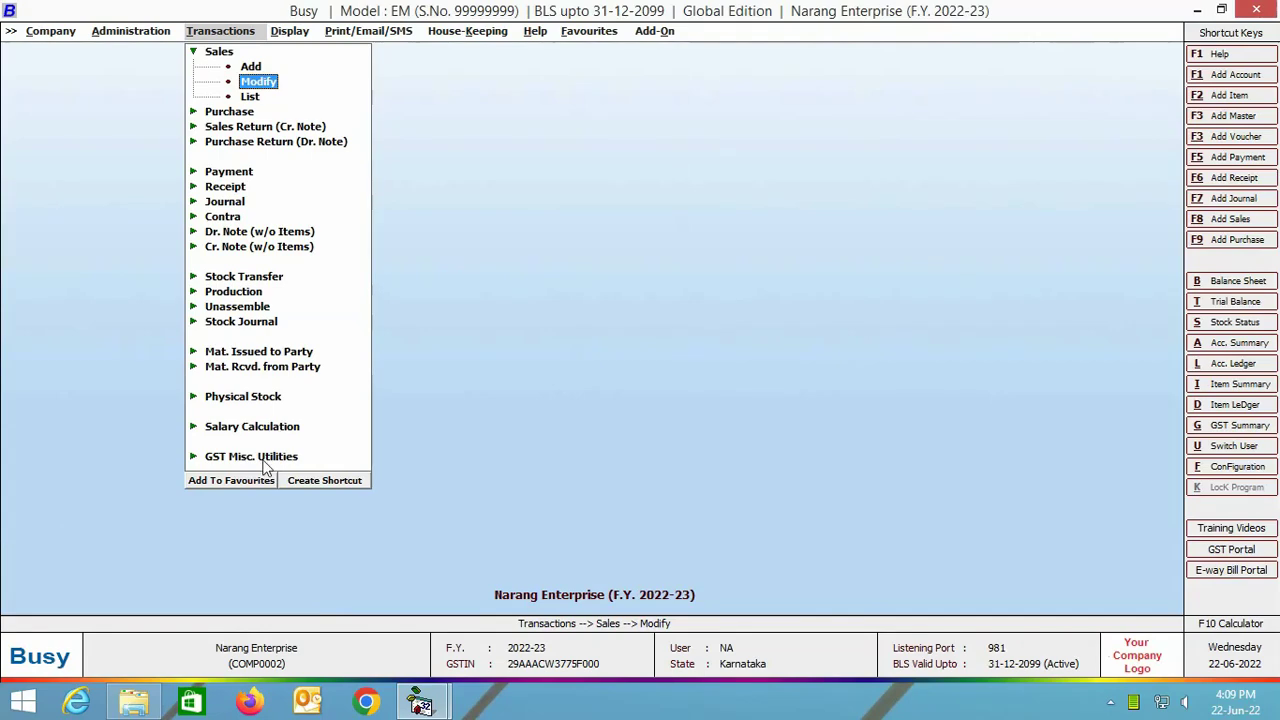
# Start automatic e-invoice generation for Sales vouchers dated 22-06-2022 from E-Invoice Management
pyautogui.click(266, 463)
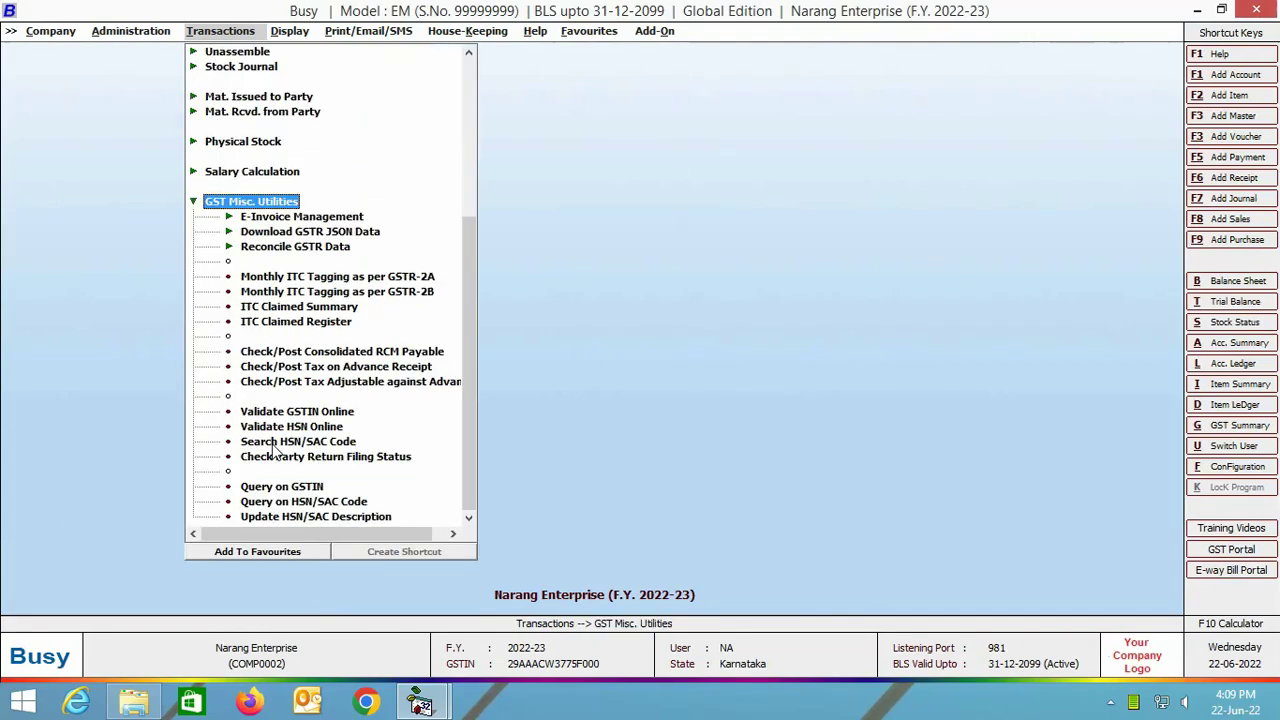
pyautogui.click(299, 219)
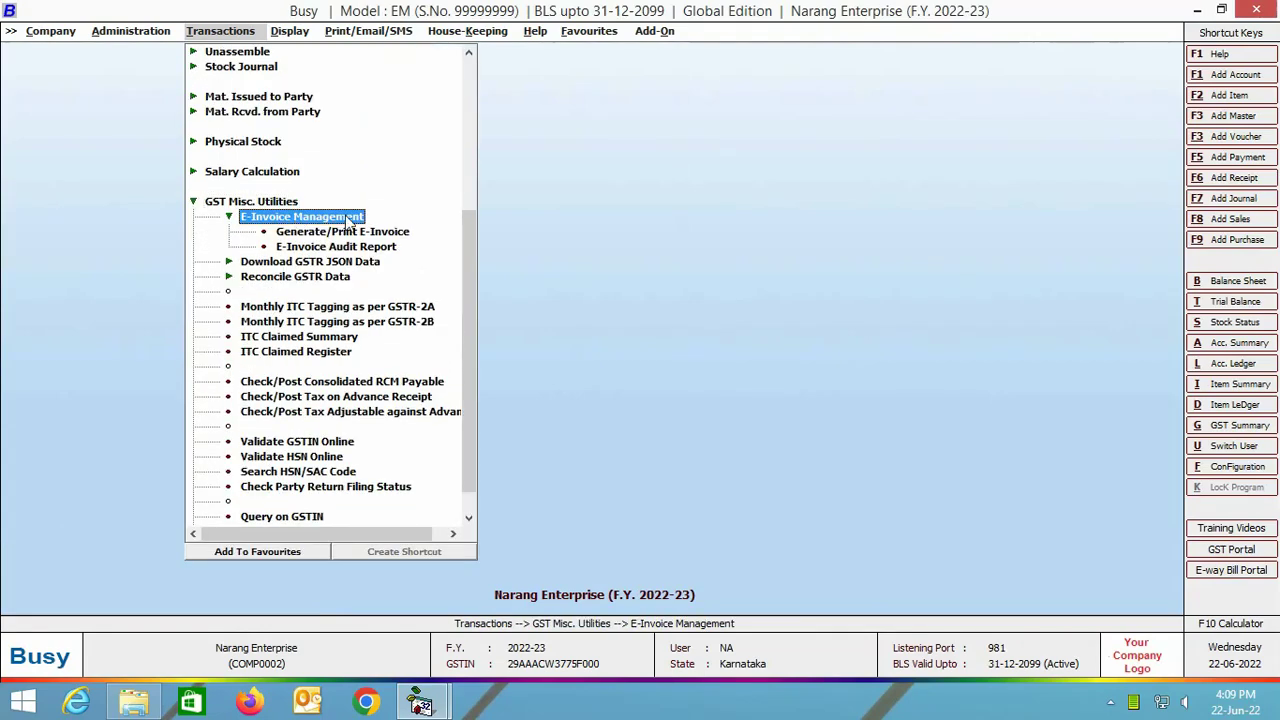
pyautogui.click(325, 237)
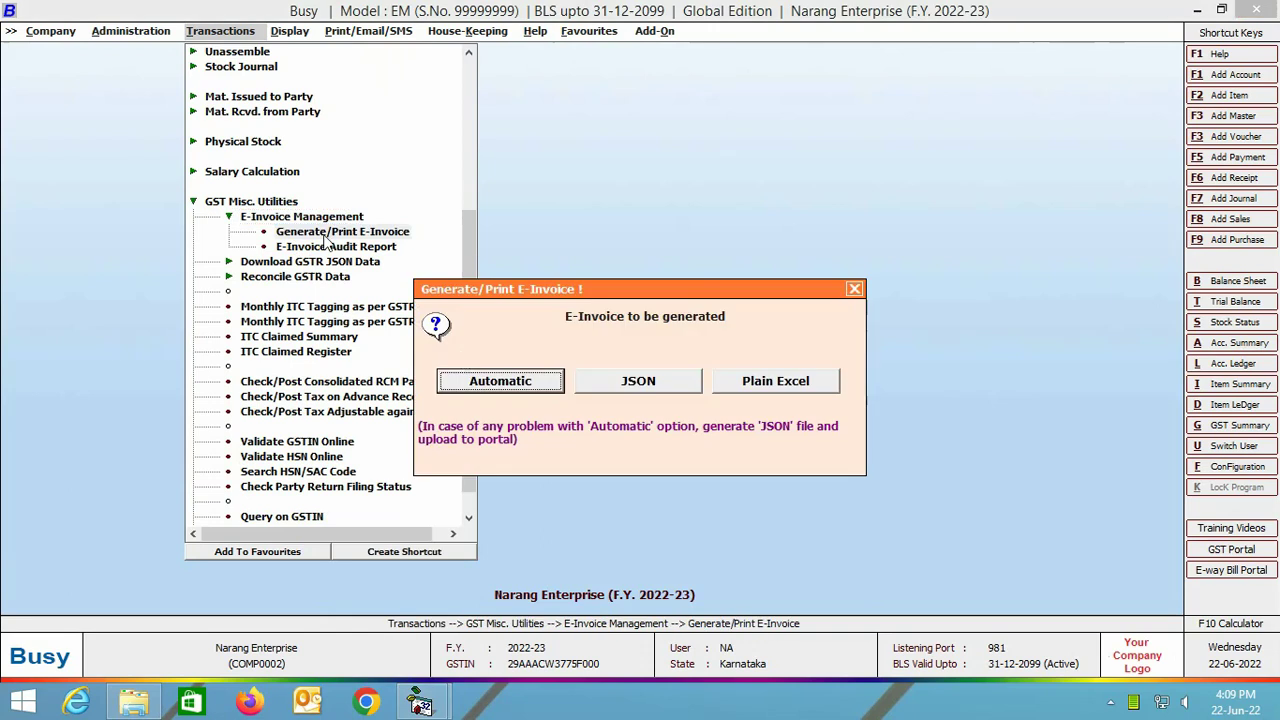
pyautogui.click(478, 386)
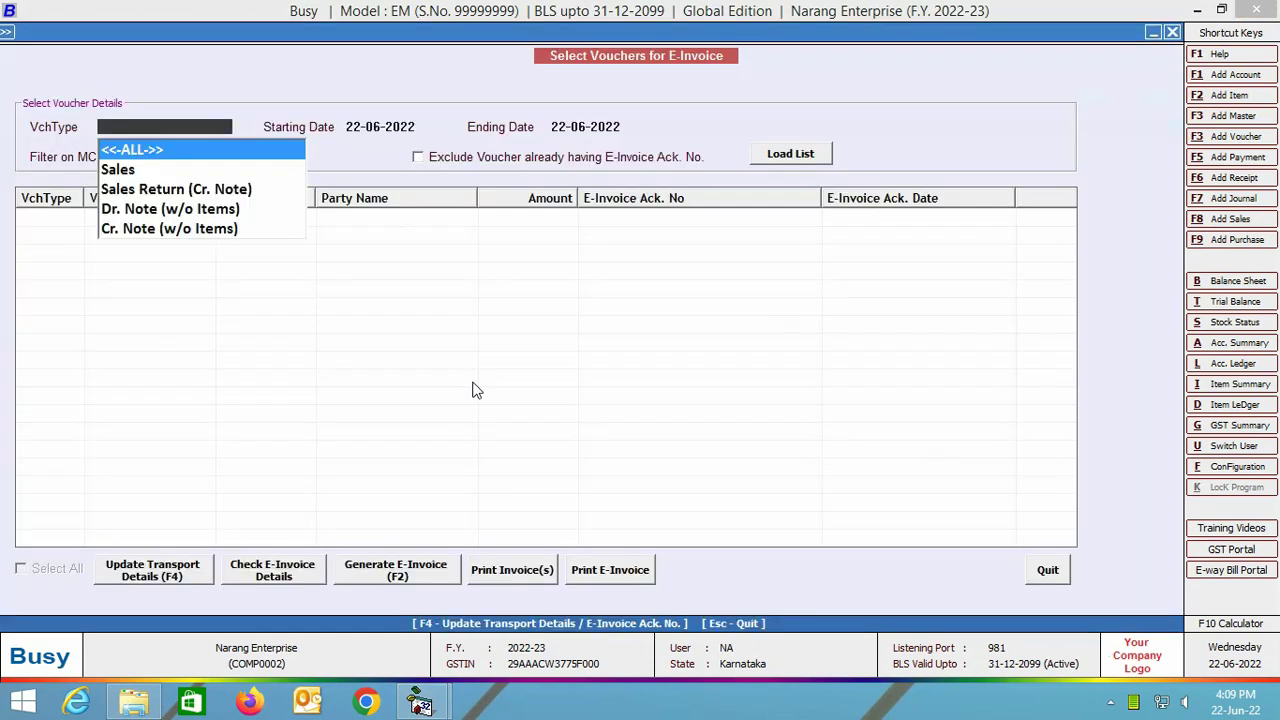
pyautogui.press('Down')
pyautogui.press('Return')
pyautogui.press('Return')
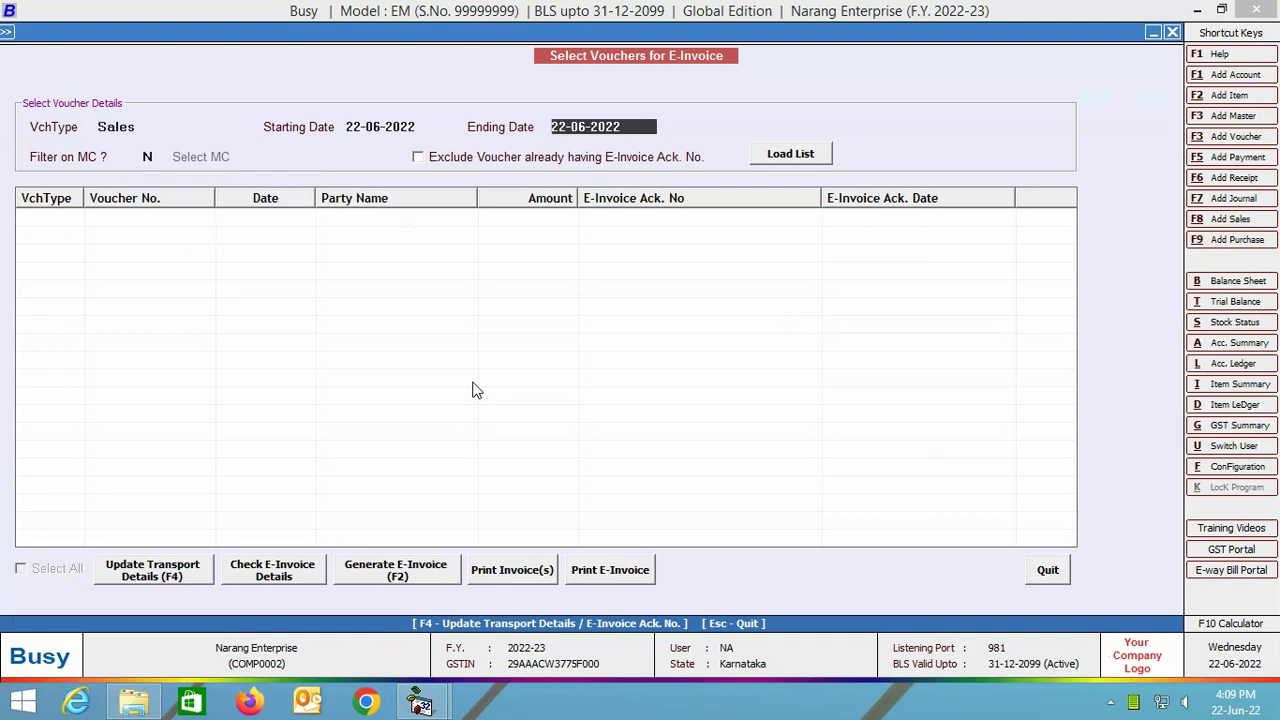
pyautogui.press('Return')
pyautogui.press('Return')
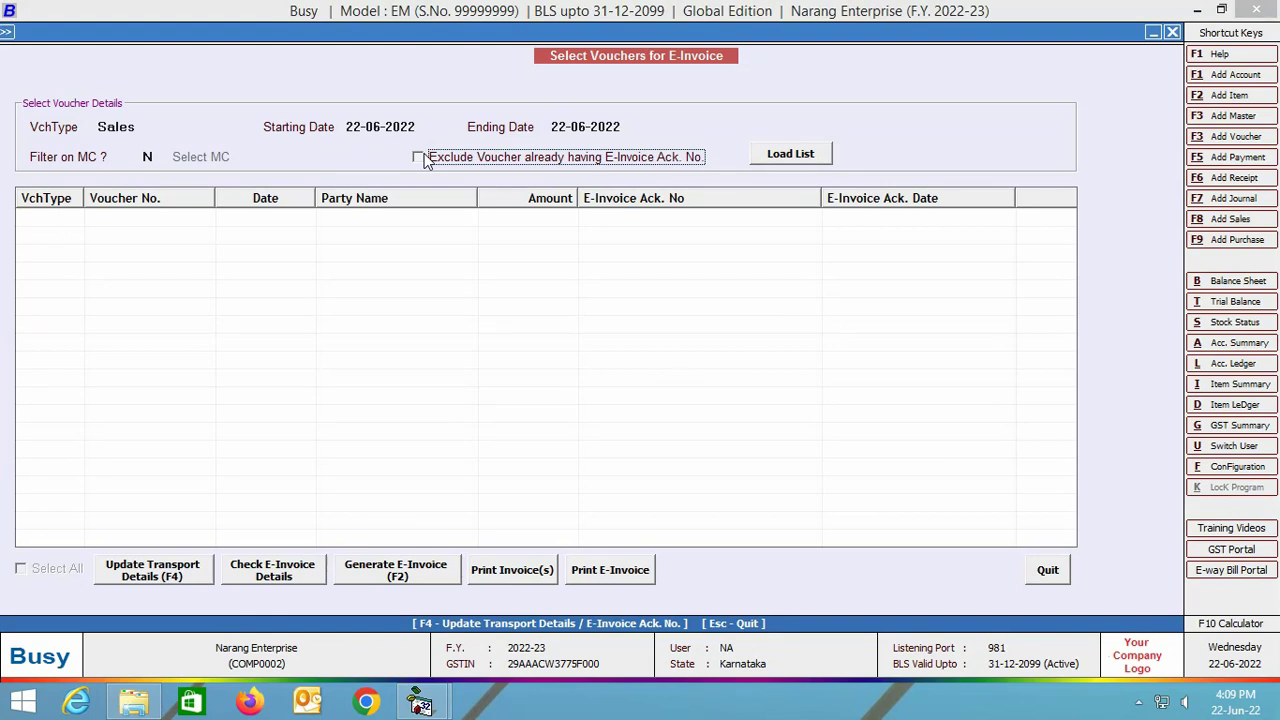
# Exclude already-acknowledged vouchers and tick both Einv-1115 and Einv-1116
pyautogui.click(424, 160)
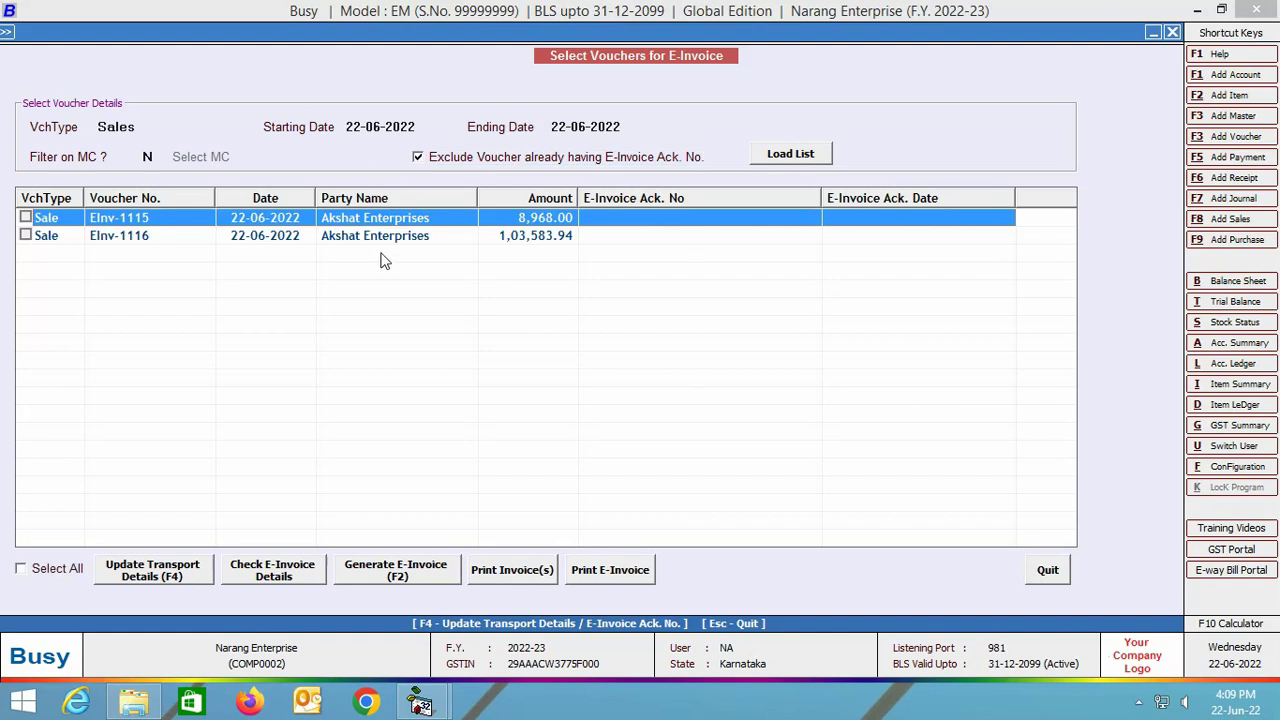
pyautogui.click(24, 570)
pyautogui.click(28, 572)
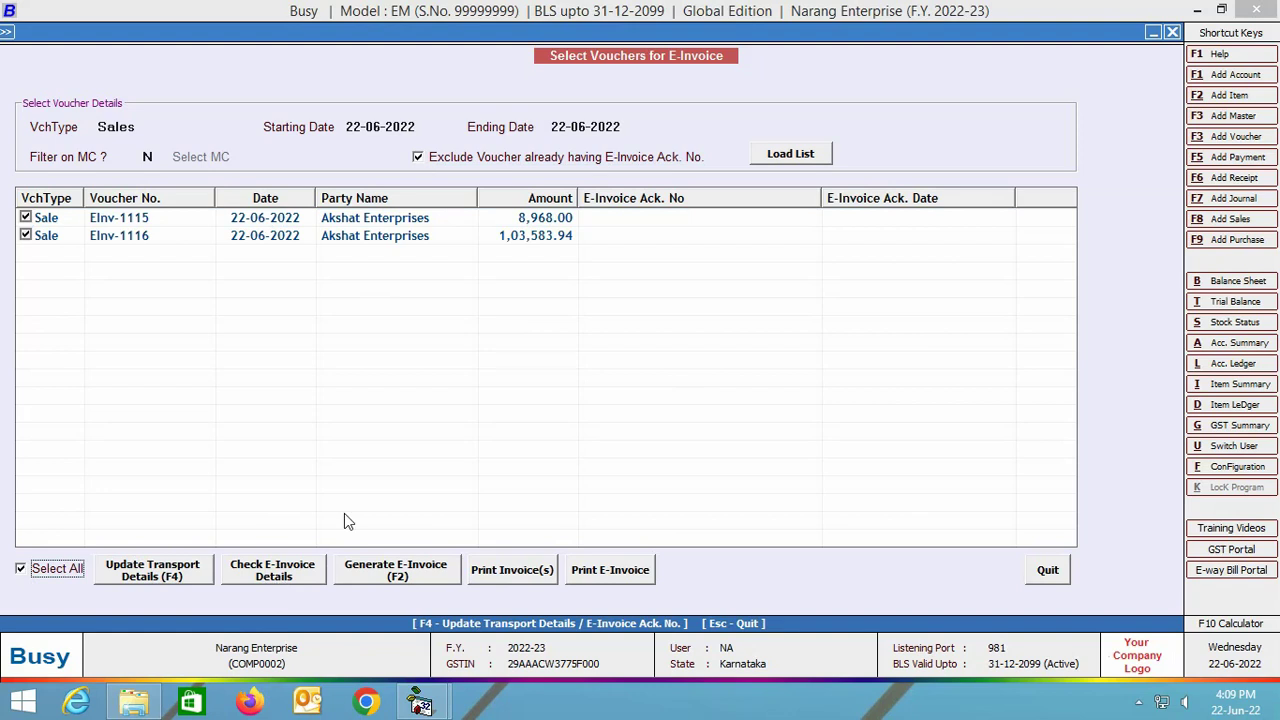
# Error-check and automatically generate e-invoices for Einv-1115 and Einv-1116, with none rejected
pyautogui.click(408, 578)
pyautogui.press('Return')
pyautogui.press('Return')
pyautogui.press('Return')
pyautogui.press('Return')
pyautogui.press('Return')
pyautogui.press('Return')
pyautogui.press('Return')
pyautogui.press('Return')
pyautogui.press('Return')
pyautogui.press('Return')
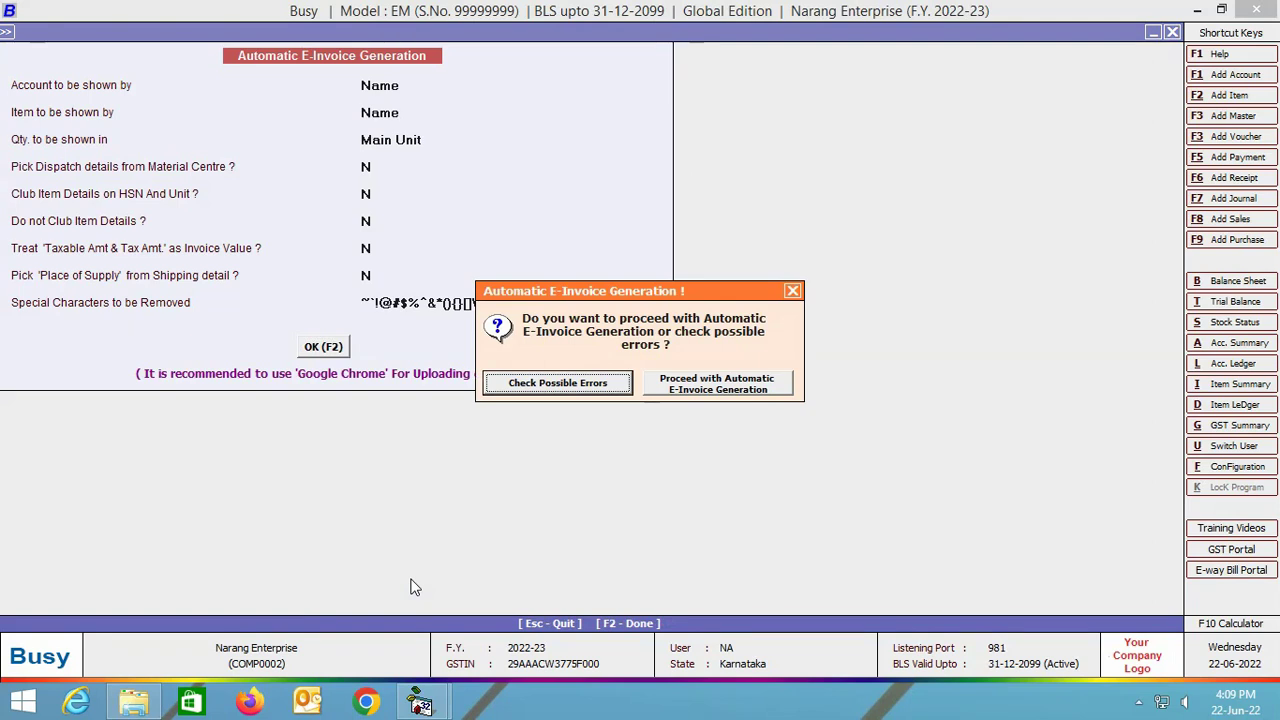
pyautogui.press('Return')
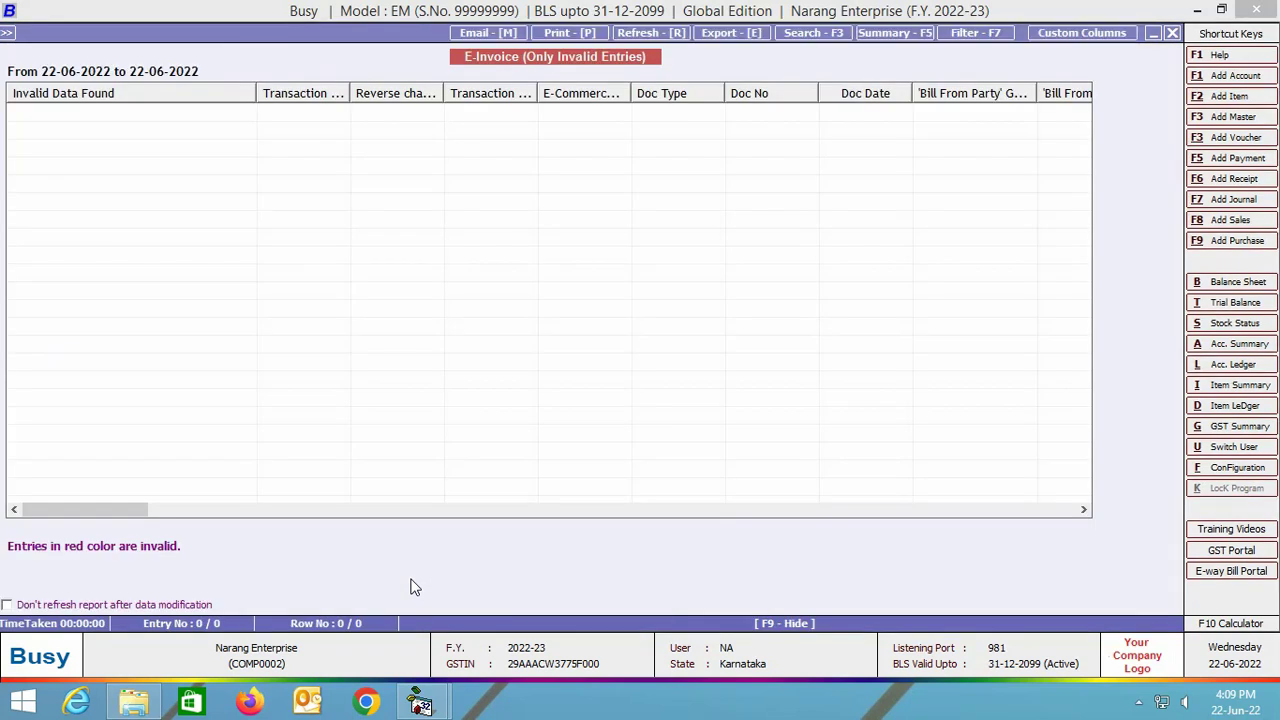
pyautogui.press('Escape')
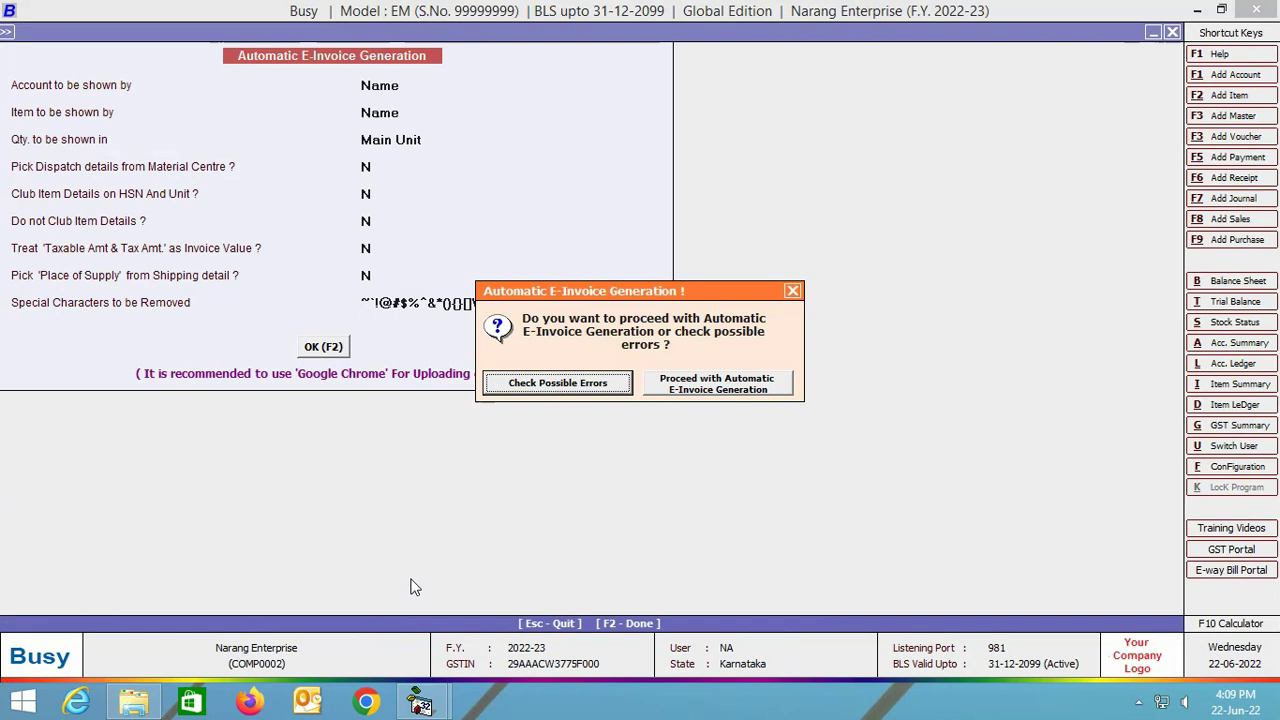
pyautogui.press('Right')
pyautogui.press('Return')
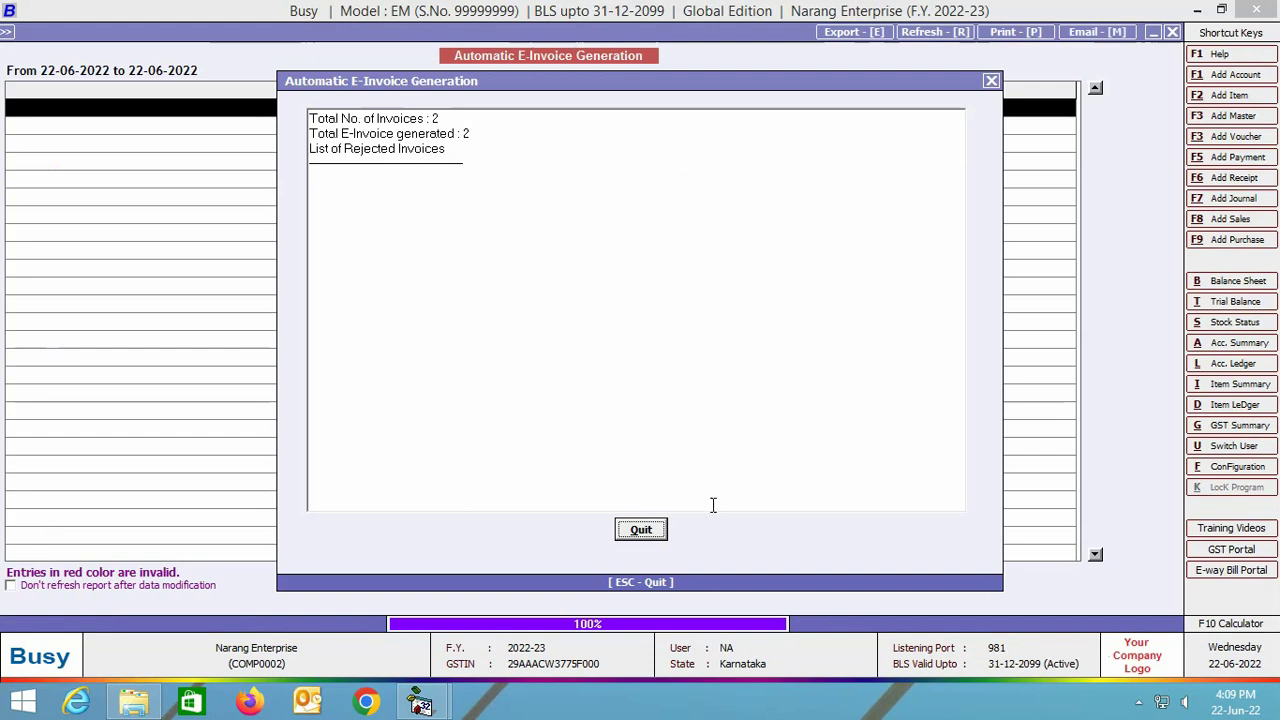
pyautogui.click(641, 530)
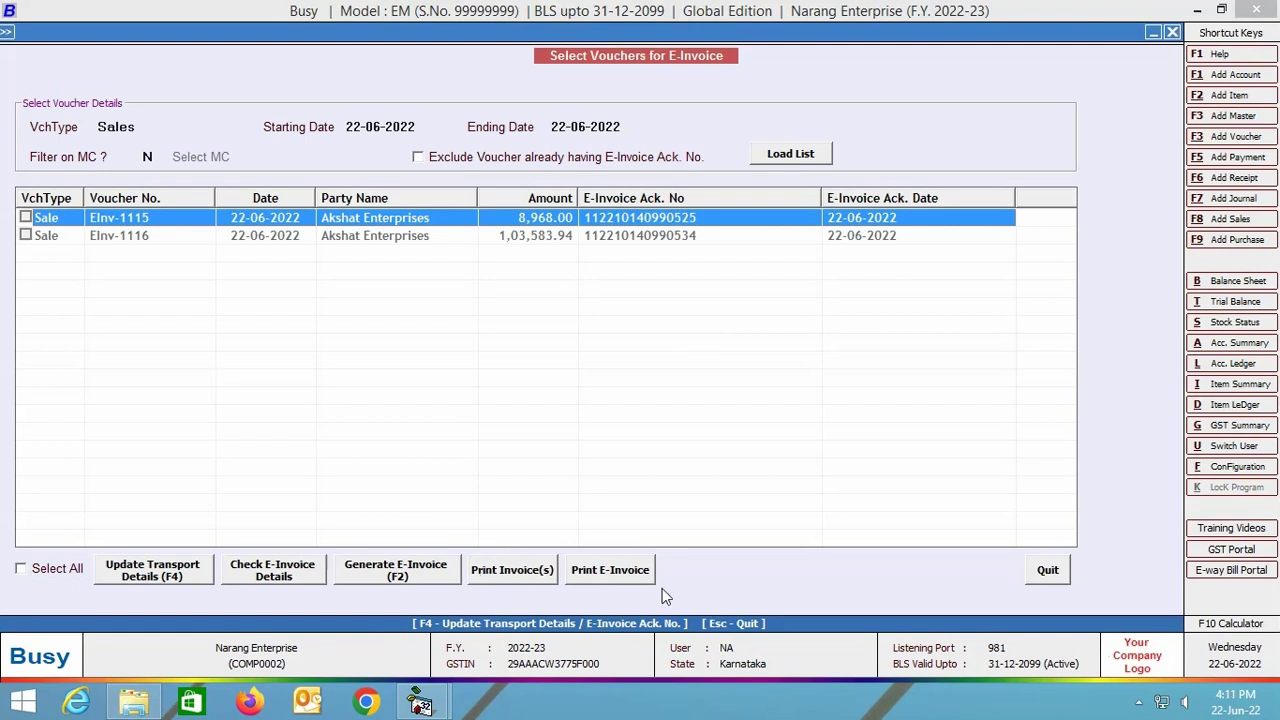
# Close the voucher selection list, the method dialog and the Transactions menu
pyautogui.press('Escape')
pyautogui.press('Escape')
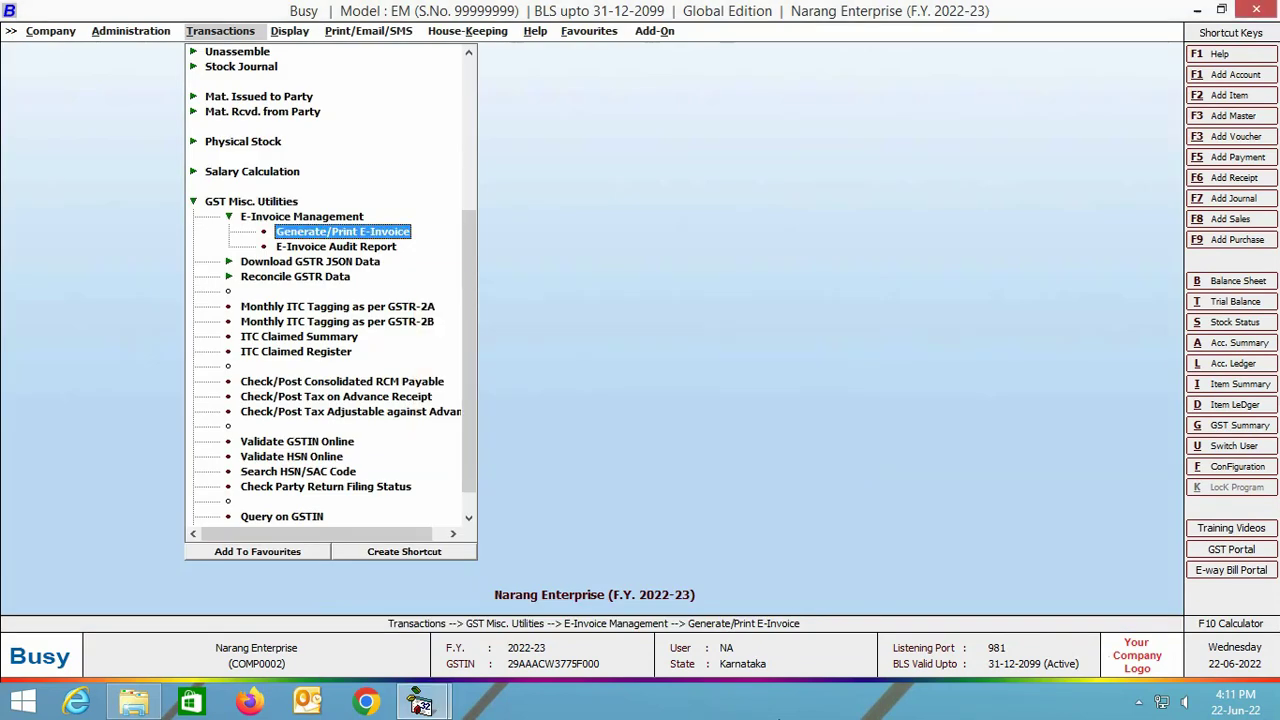
pyautogui.press('Escape')
pyautogui.press('Escape')
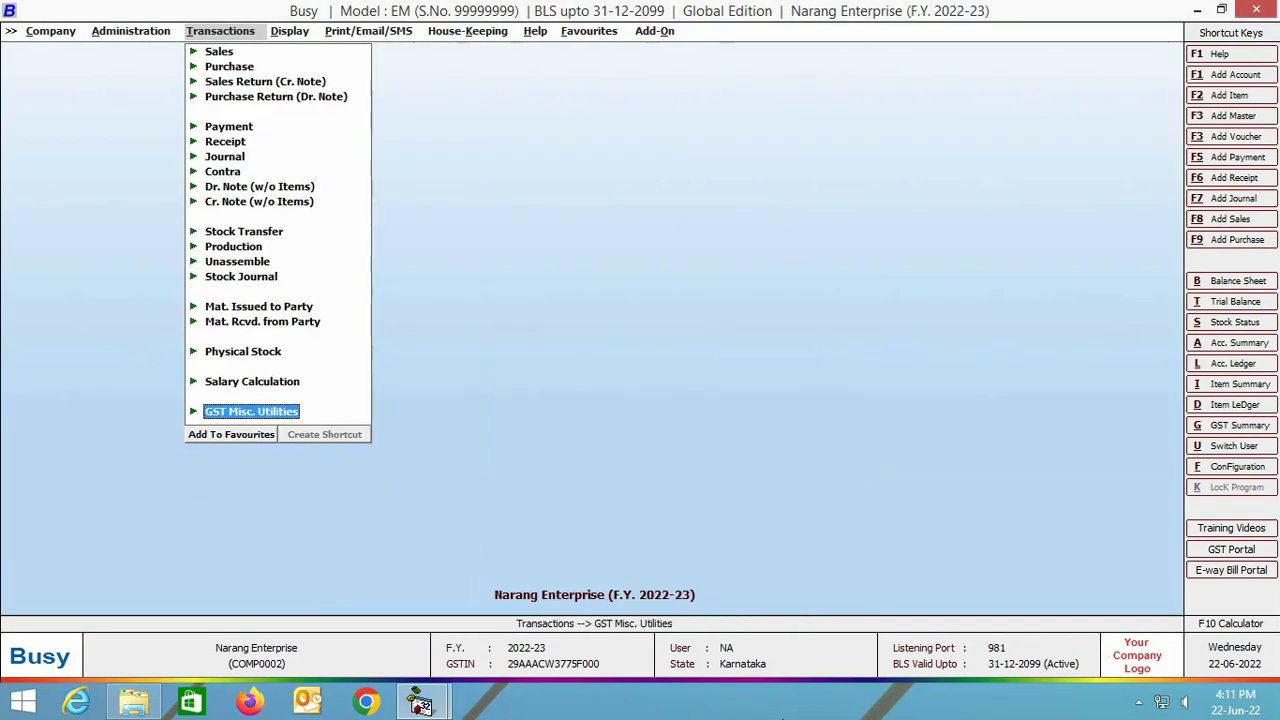
pyautogui.press('Escape')
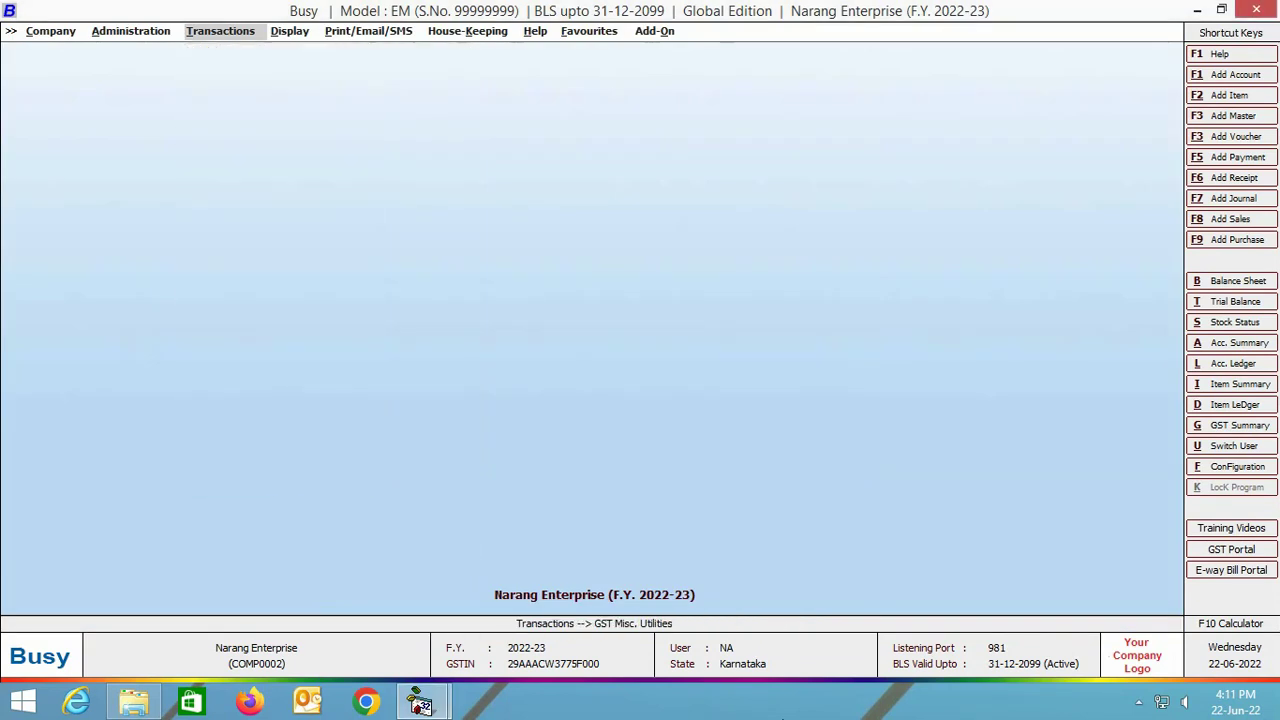